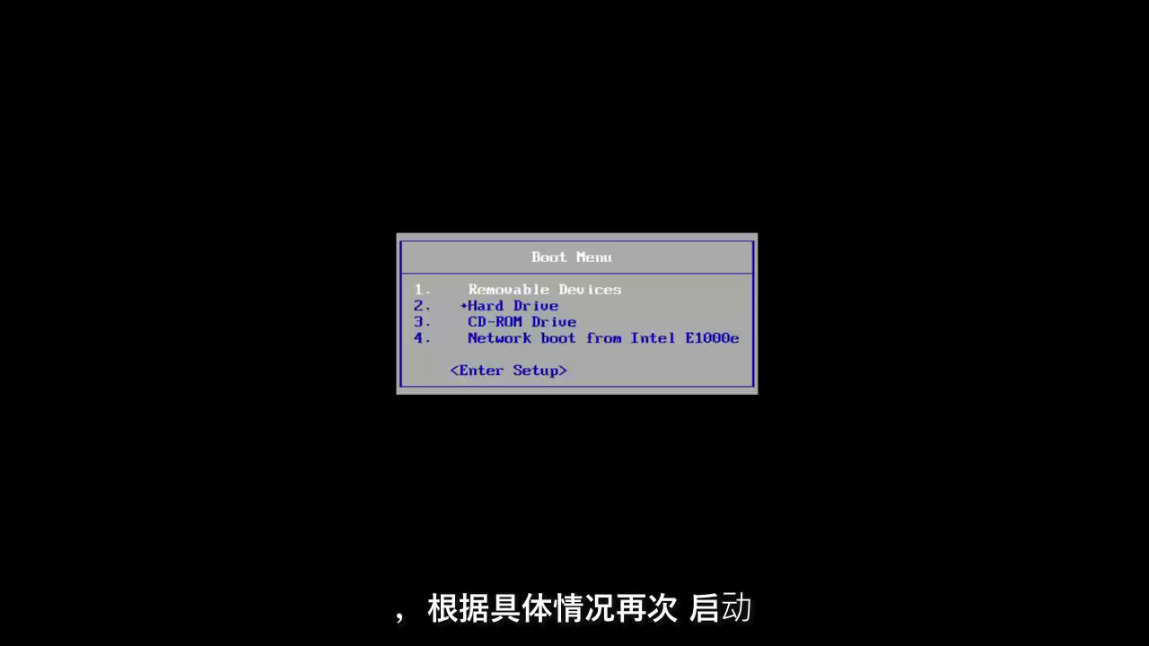
- Boot the computer from the CD-ROM drive to start the Windows installation media
key(Down)
key(Down)
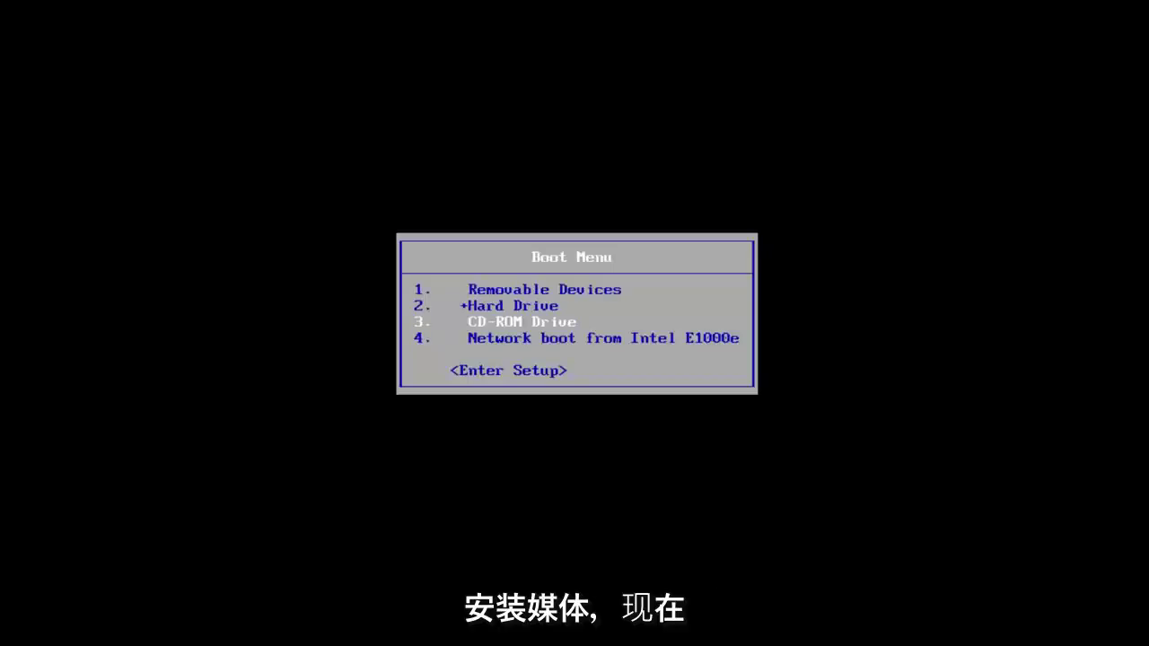
key(Return)
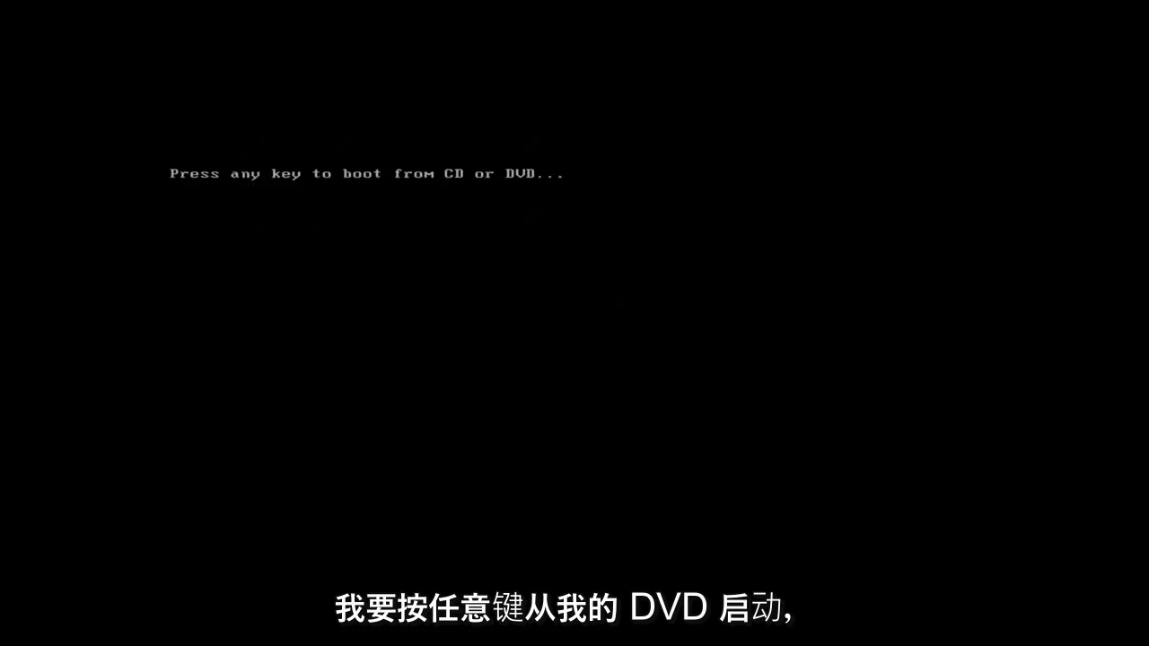
key(Return)
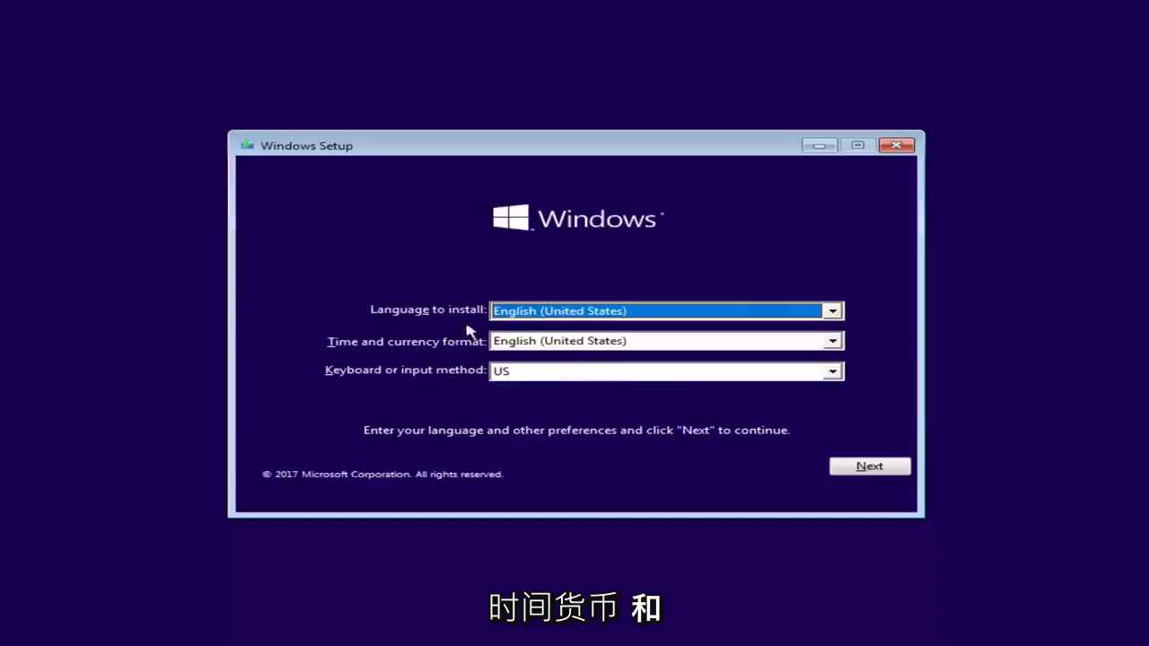
- Accept the default language settings and open Command Prompt from the computer repair's advanced troubleshooting options
click(867, 470)
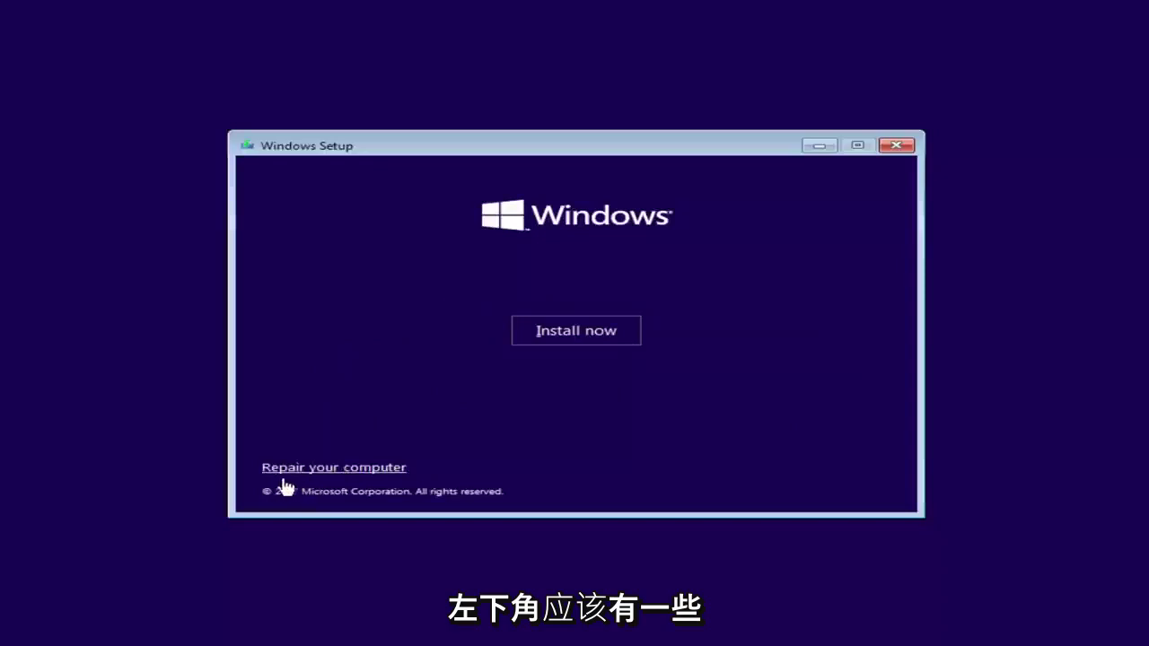
click(351, 468)
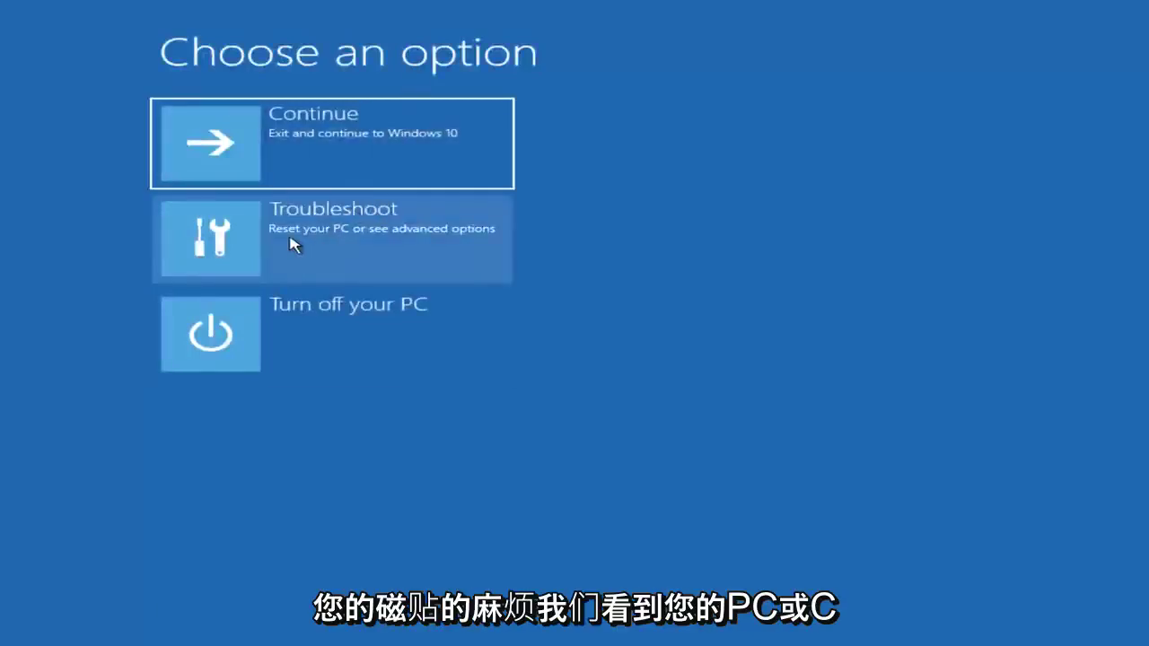
click(340, 240)
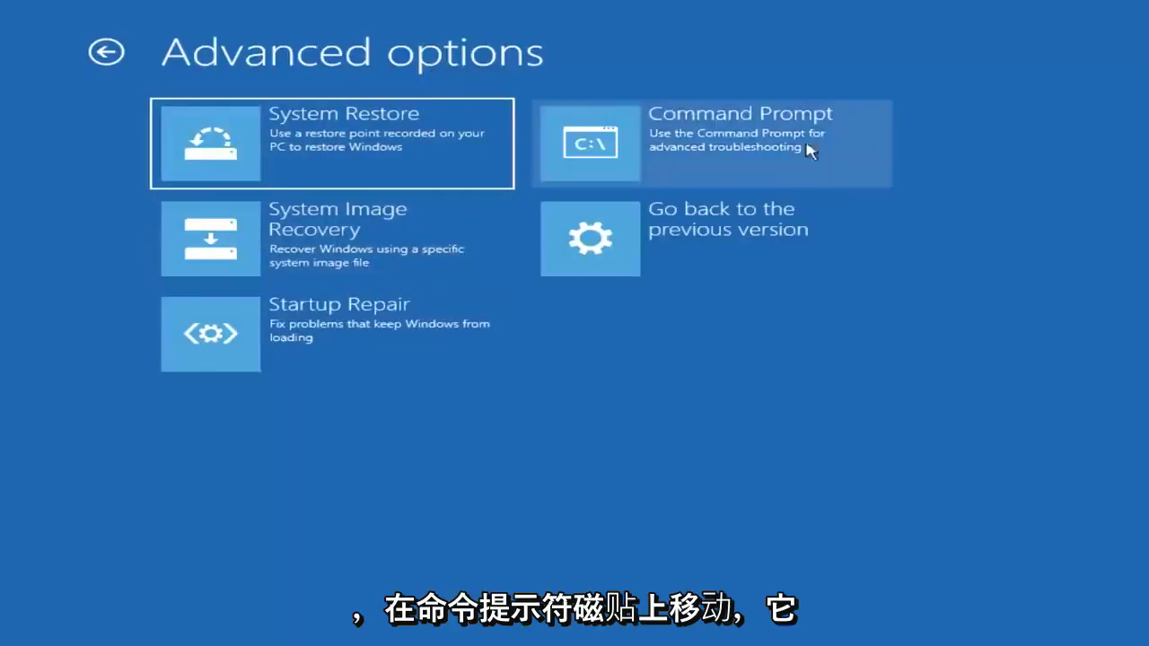
click(671, 153)
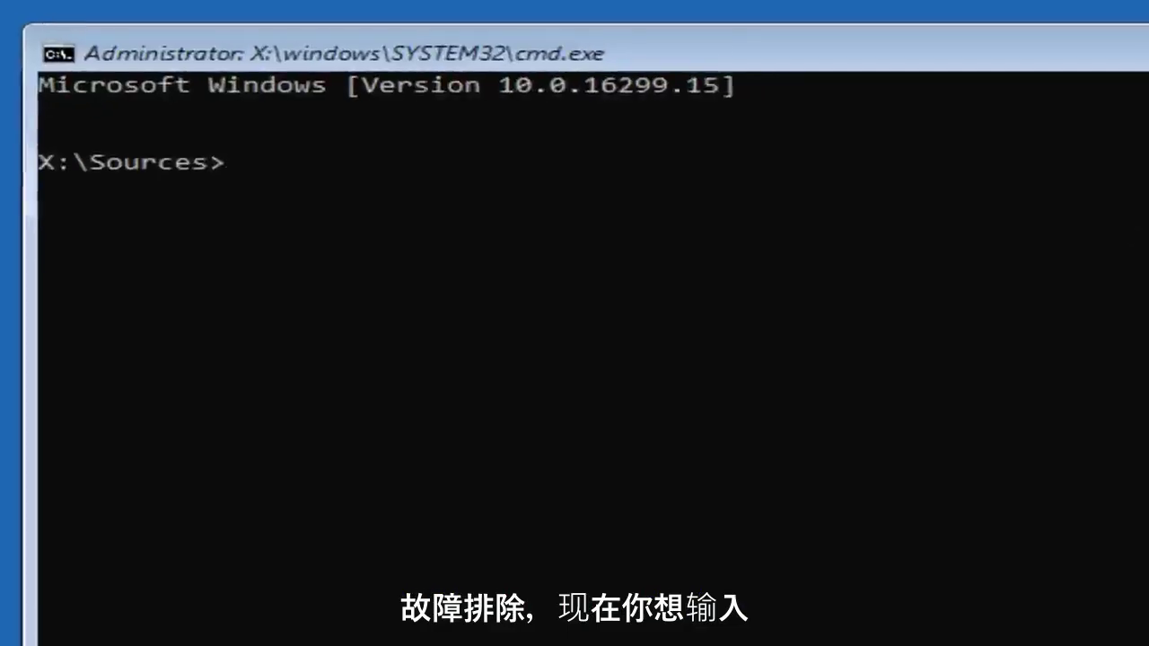
- Start diskpart and list the computer's disks
text(diskpart)
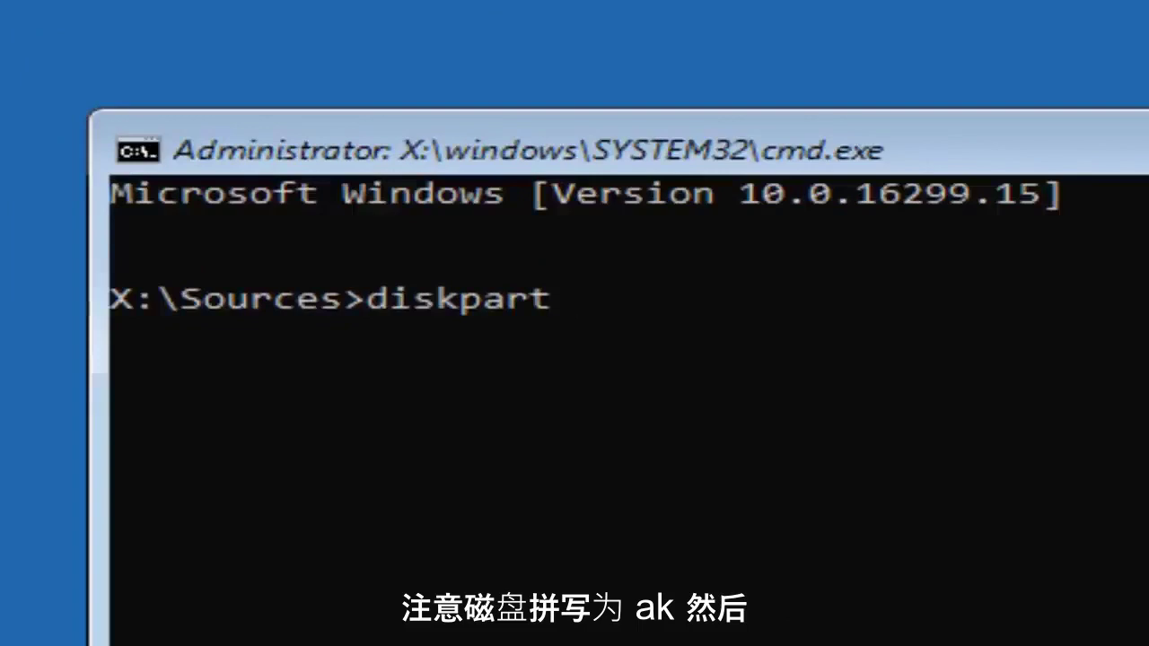
key(Return)
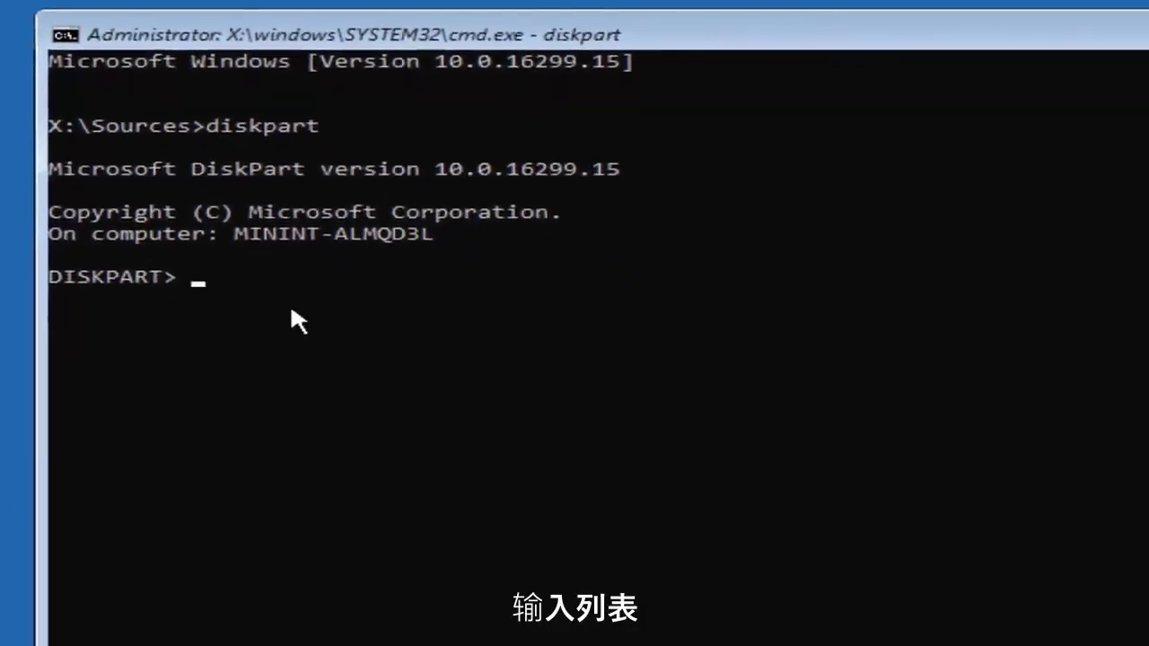
text(list)
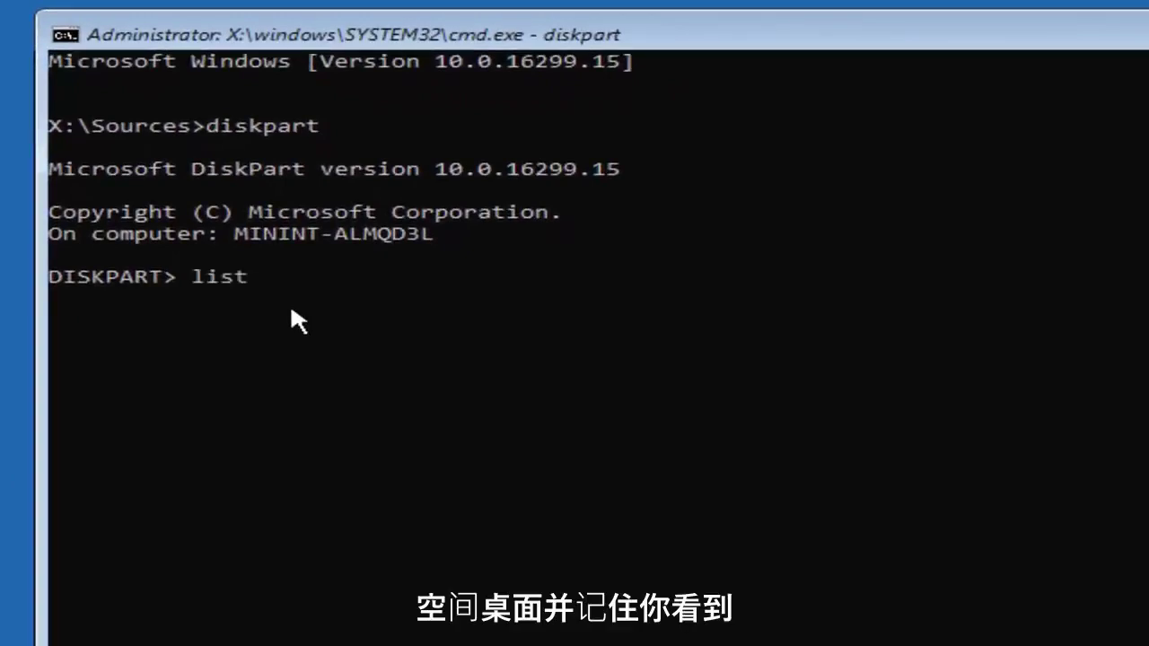
text( disk)
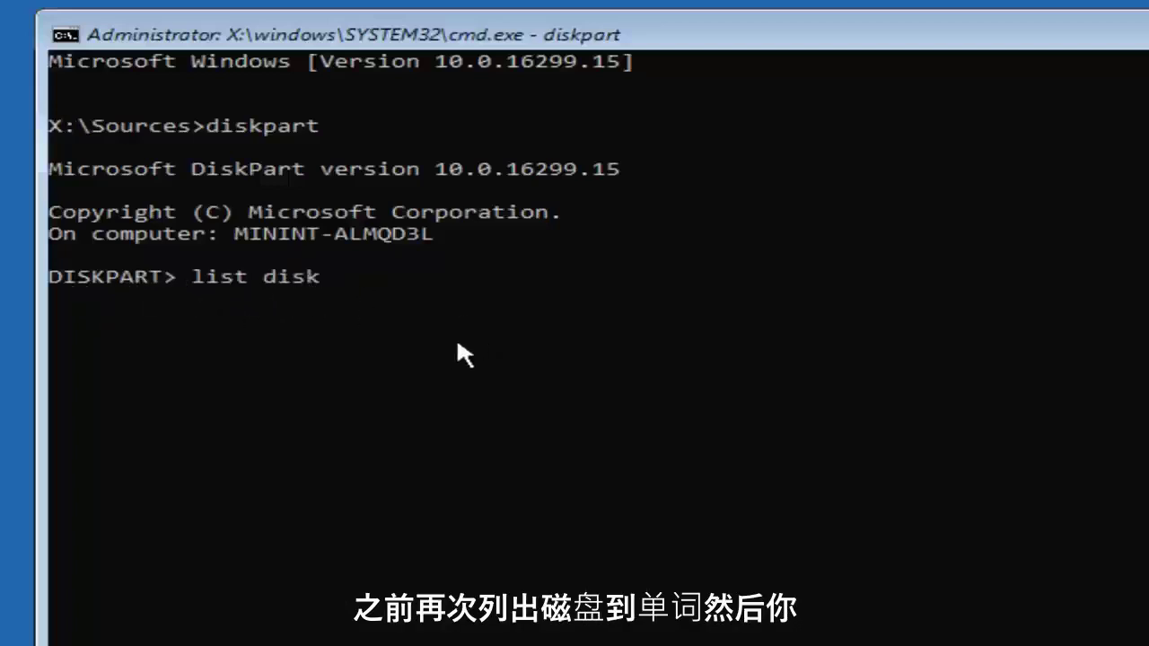
key(Return)
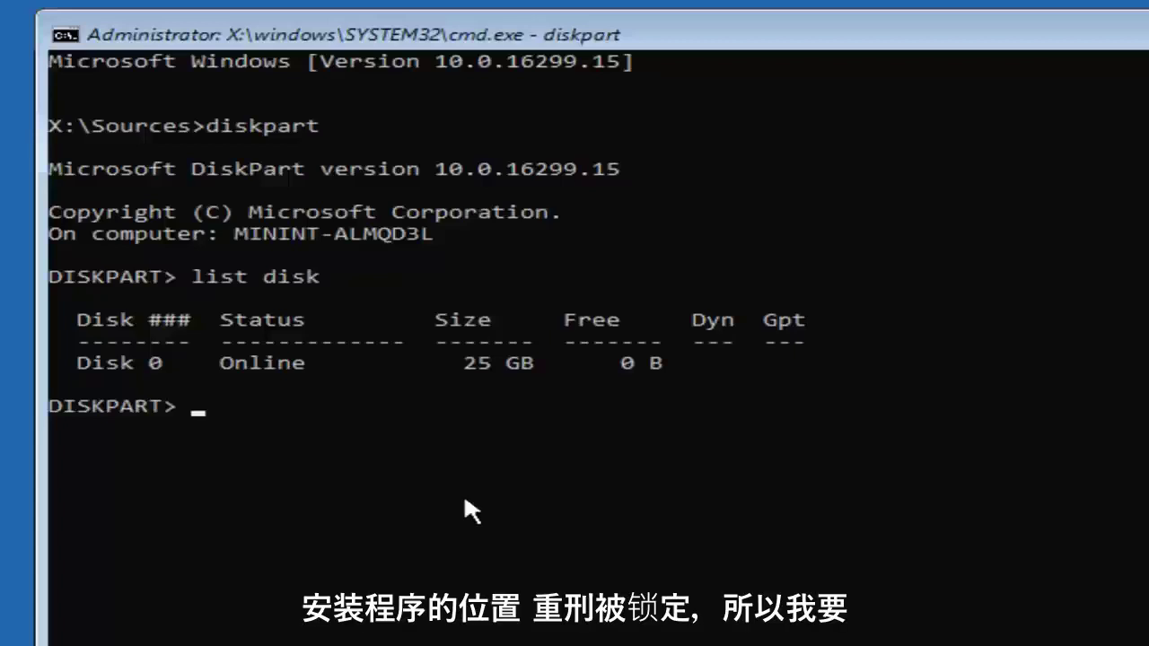
- Select disk 0 in DiskPart and list its partitions
text(select)
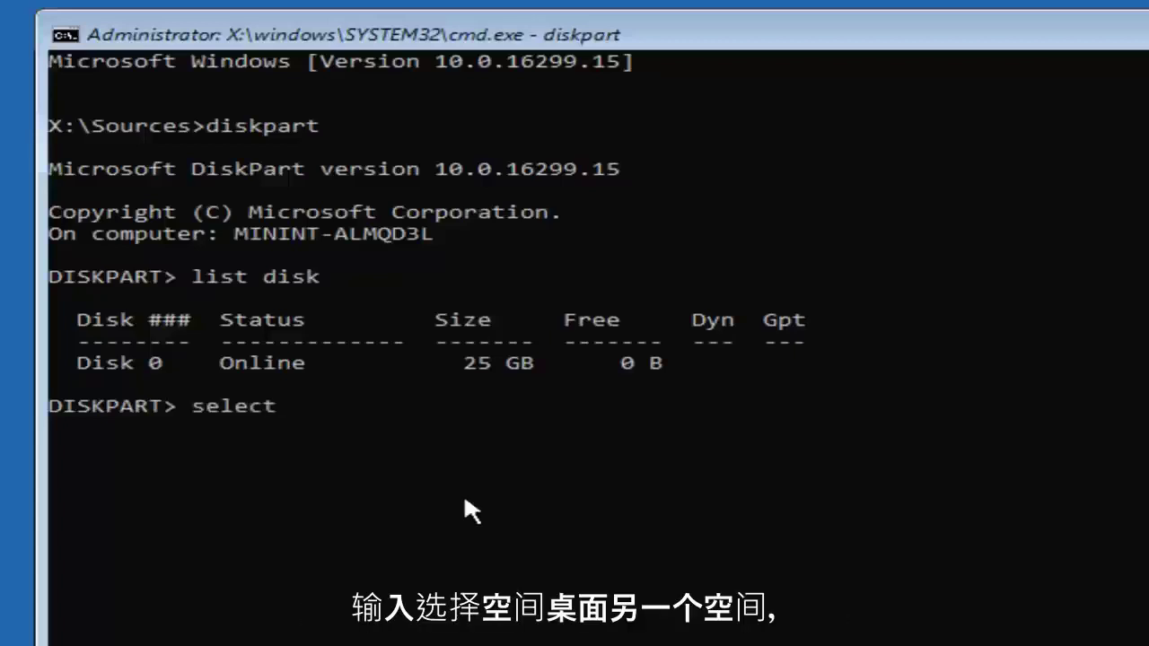
text( disk 0)
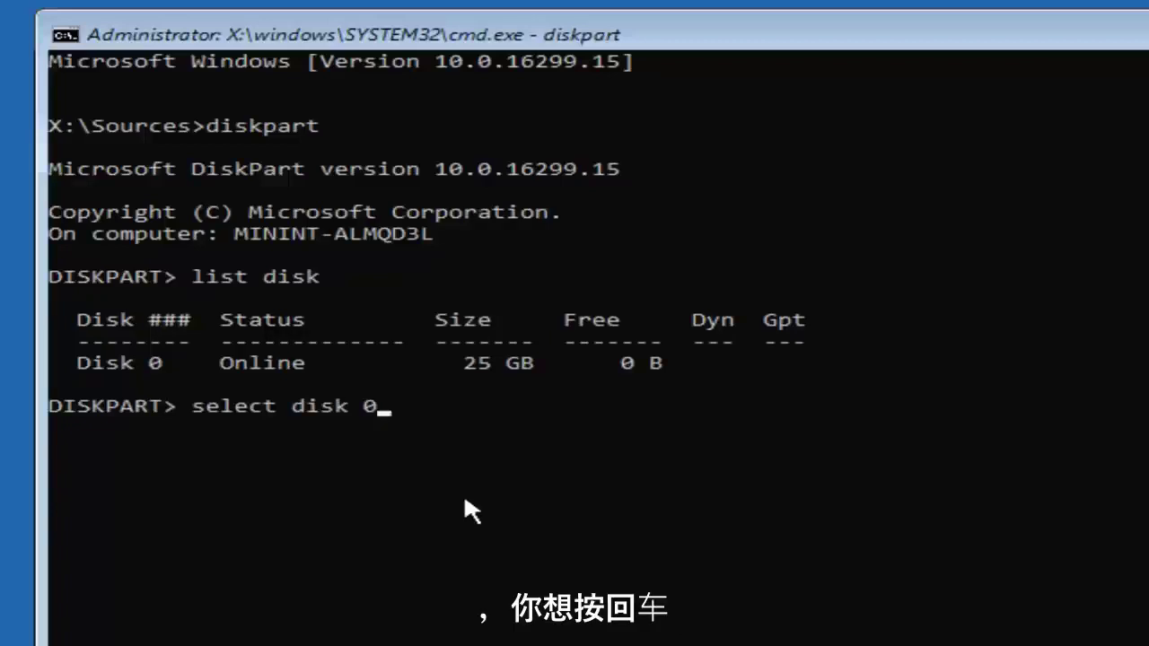
key(Return)
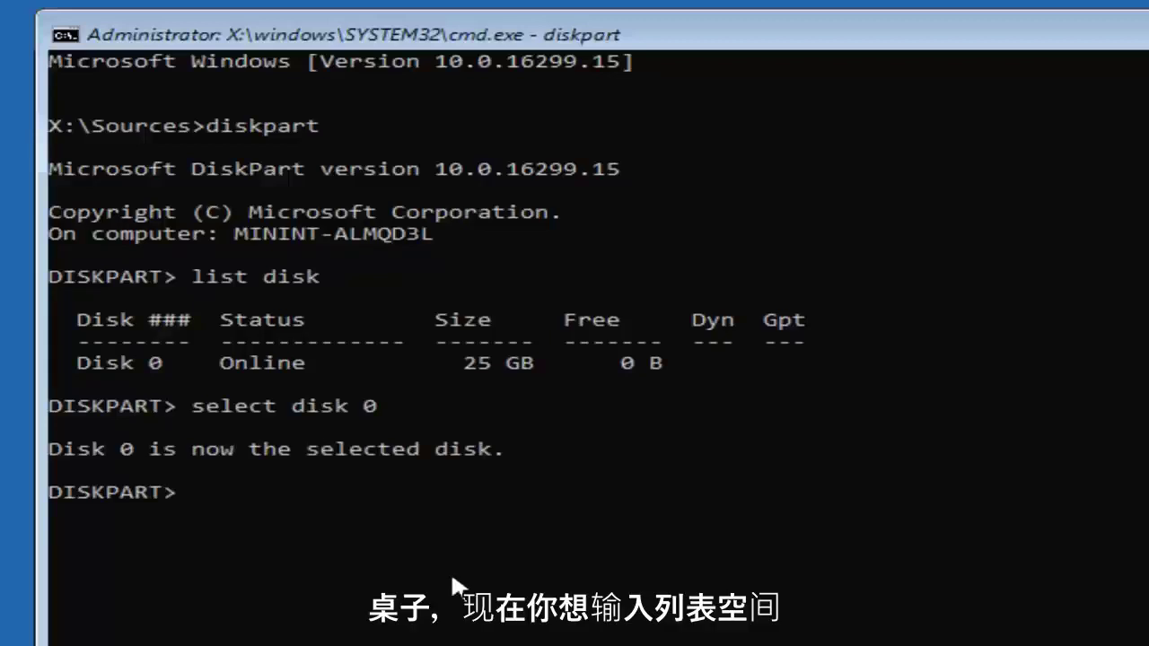
text(list parti)
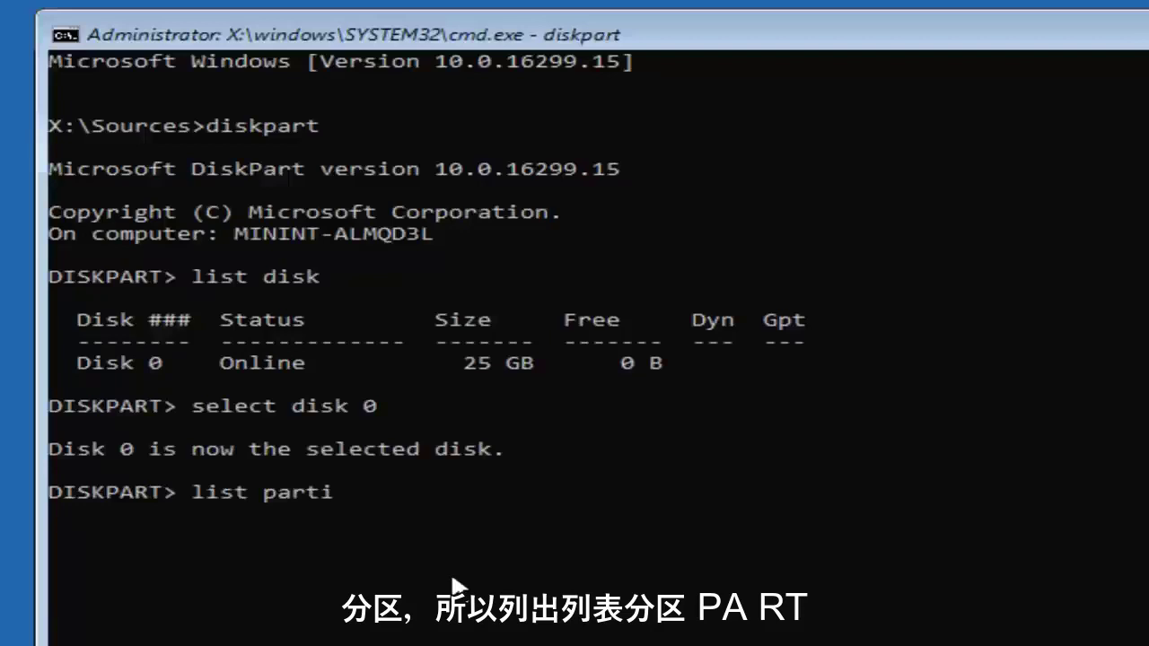
text(tion)
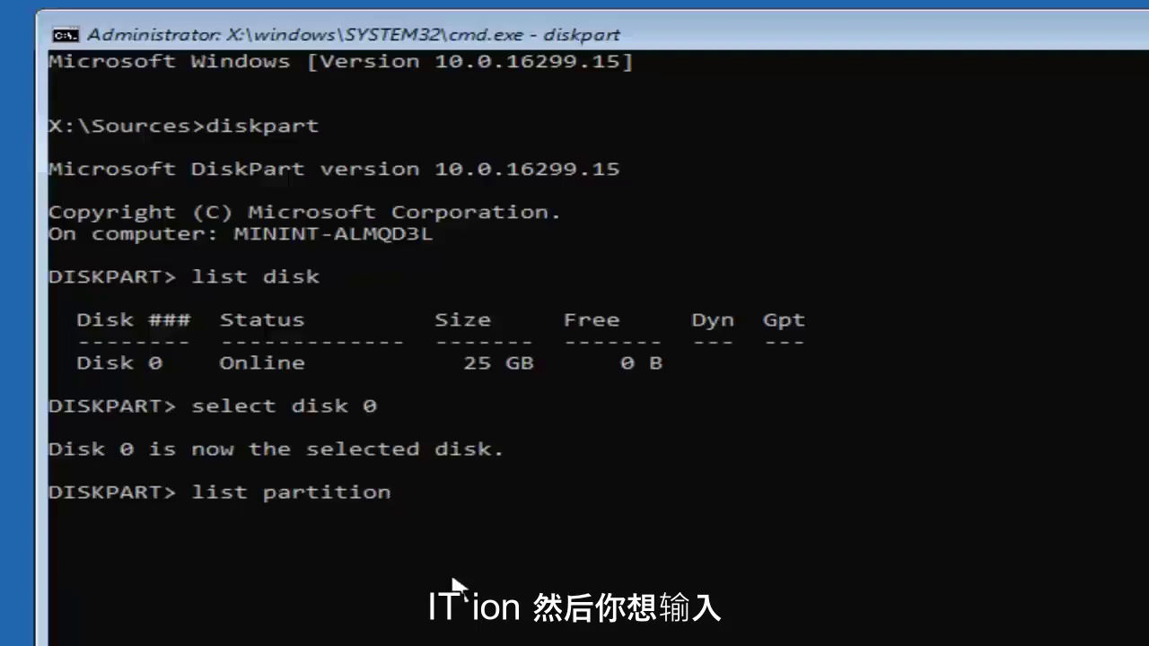
key(Return)
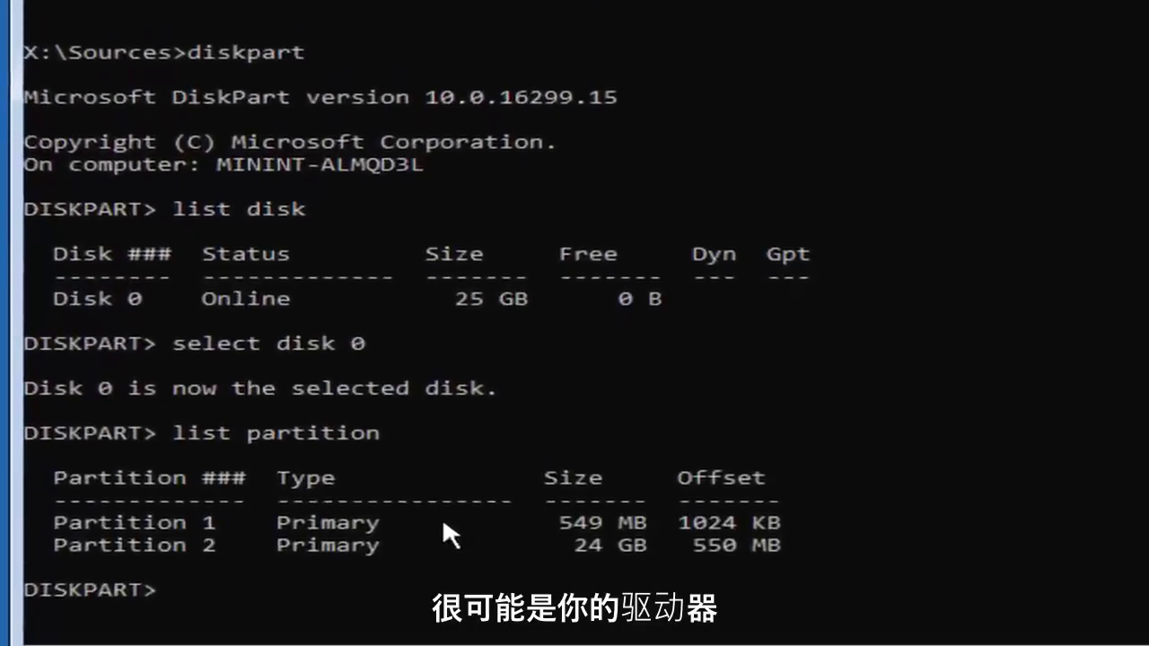
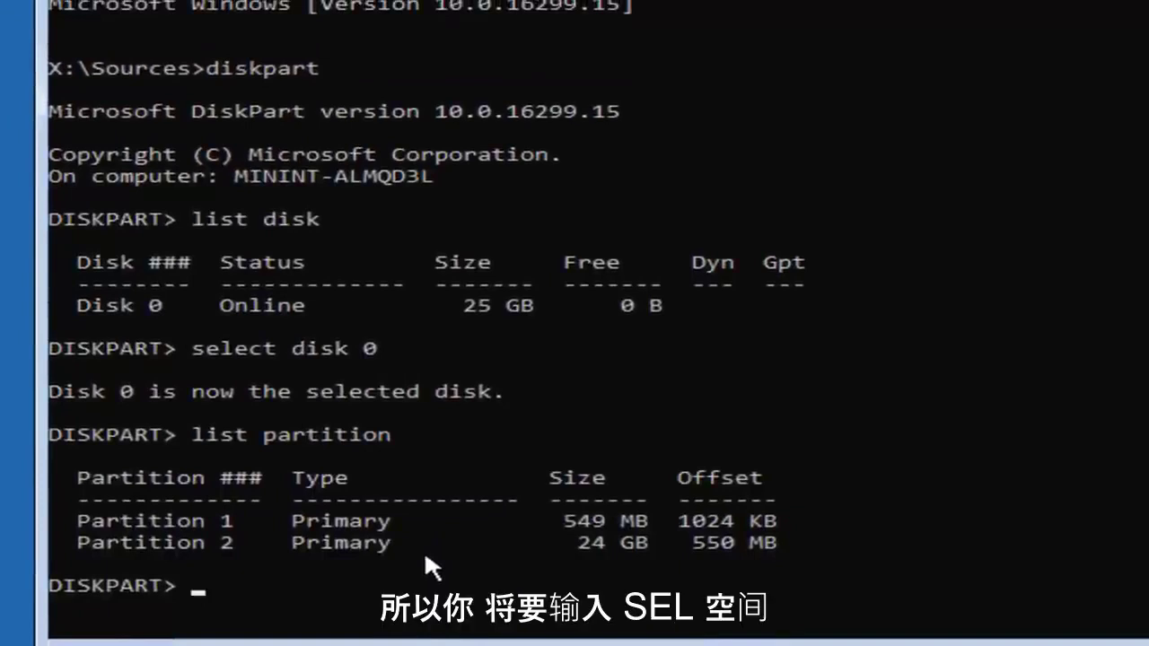
- Select partition 2 with "sel partition 2" and format it as FAT32 using "format fs=fat32"
text(sel par)
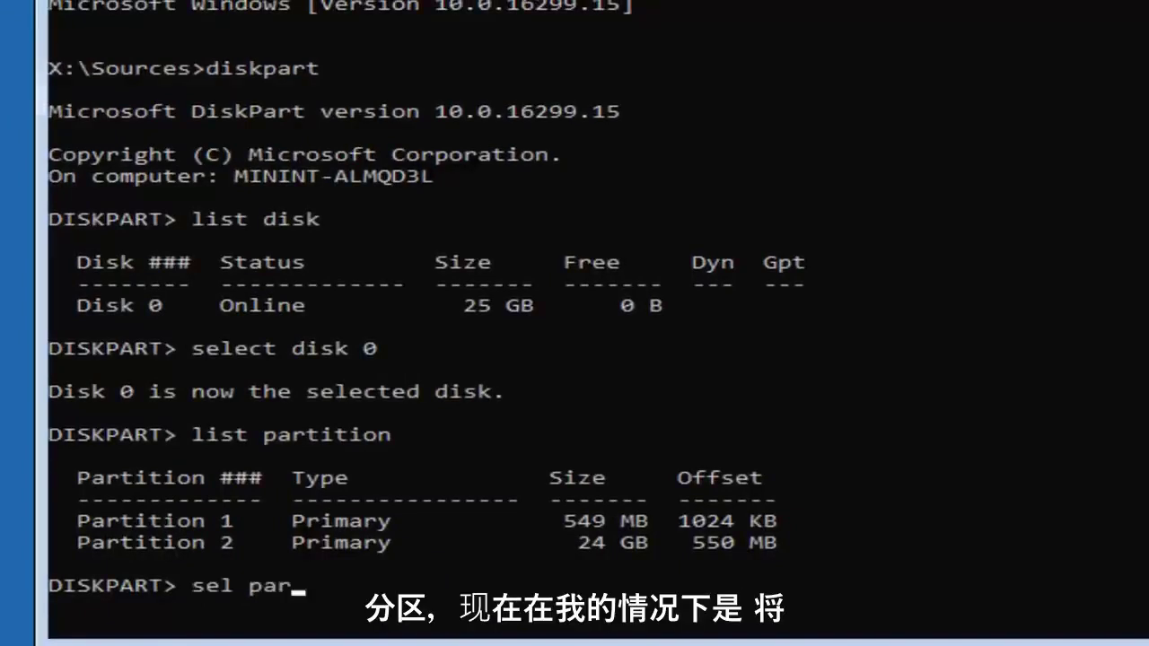
text(tition)
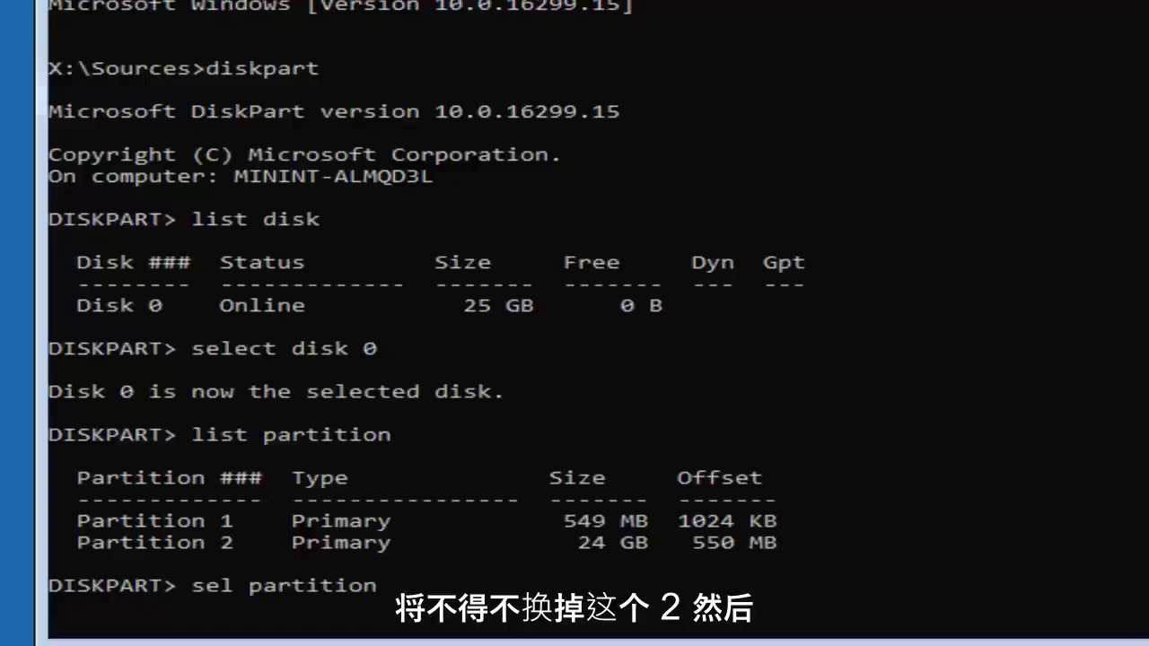
text(2)
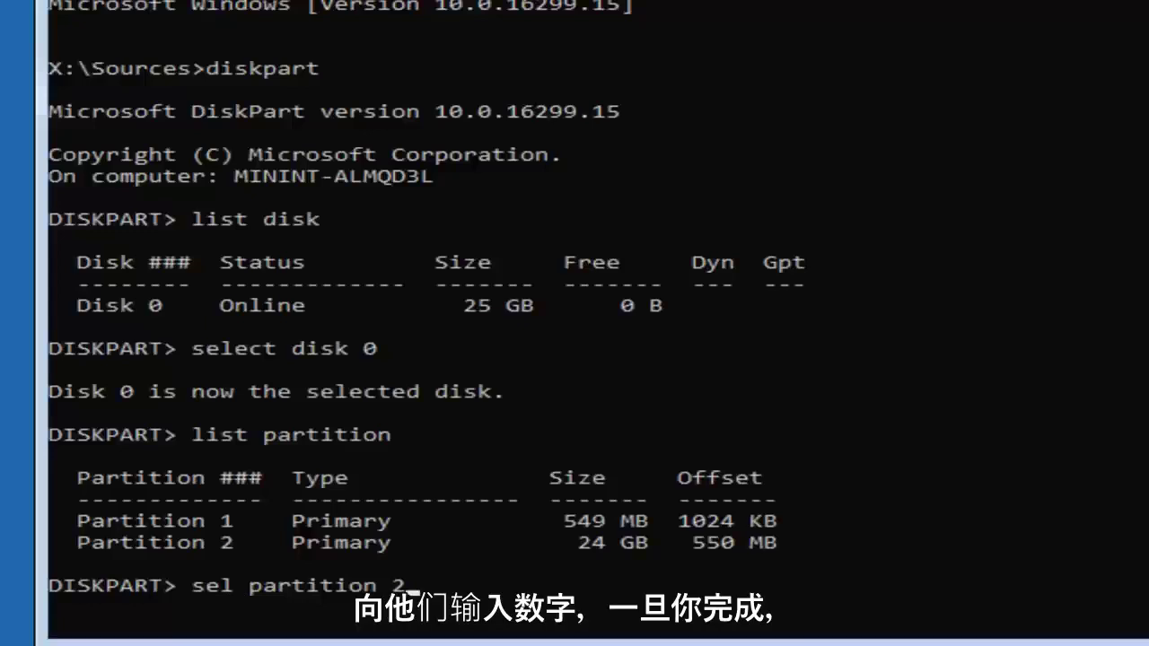
key(Return)
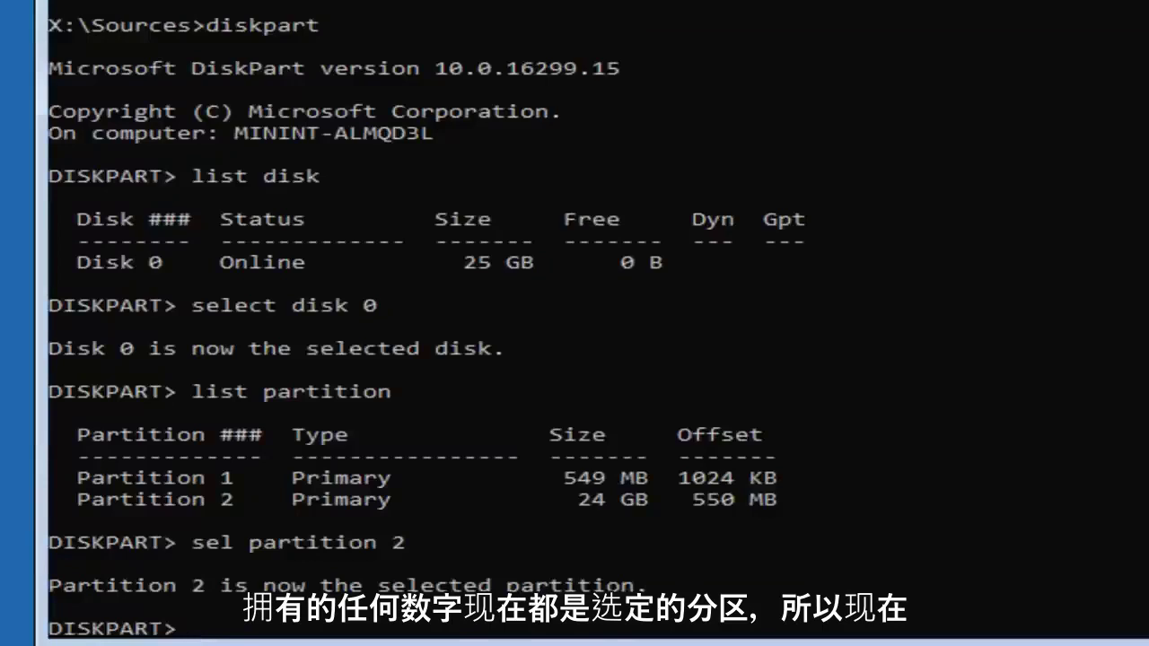
text(forma)
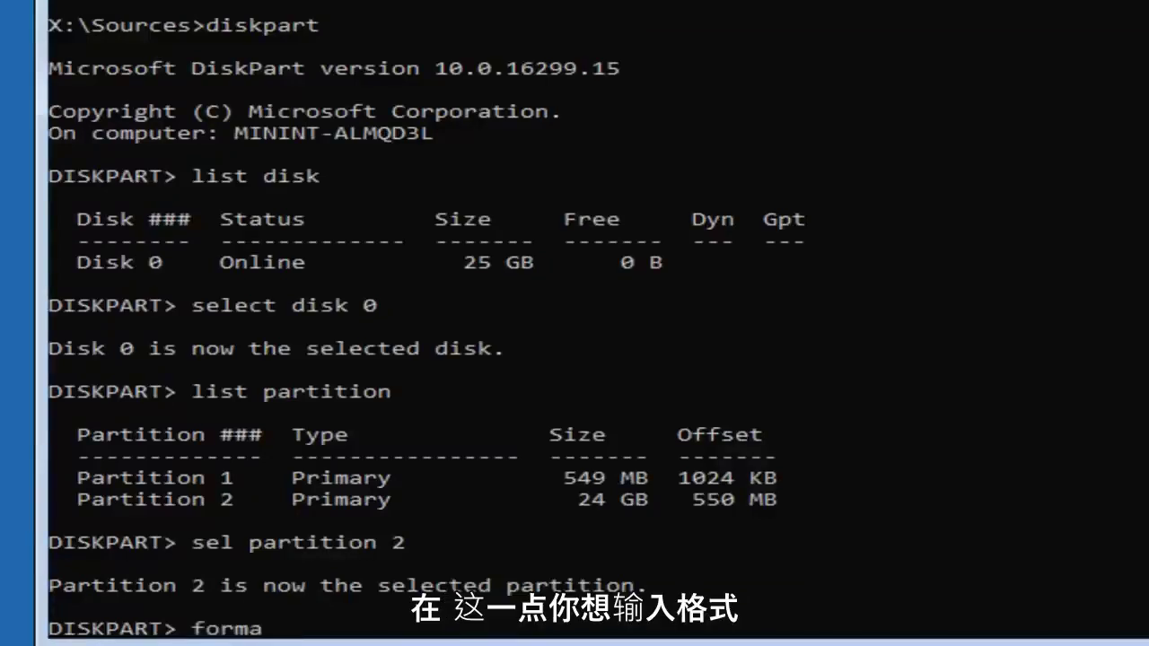
text(t )
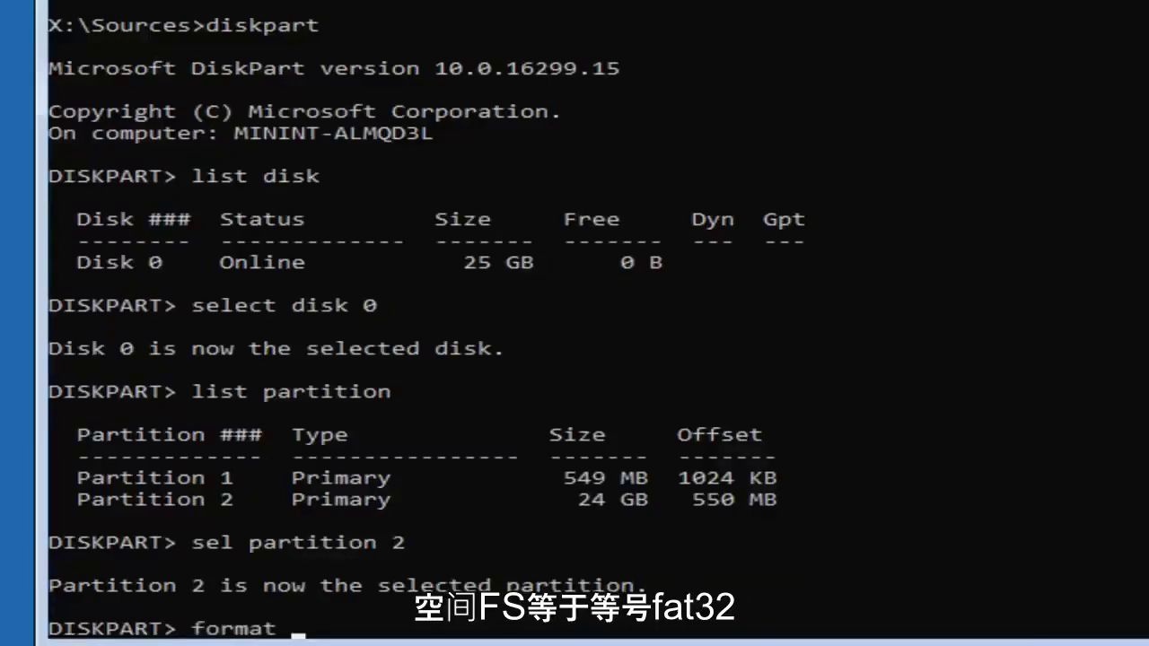
text(fs=fat32)
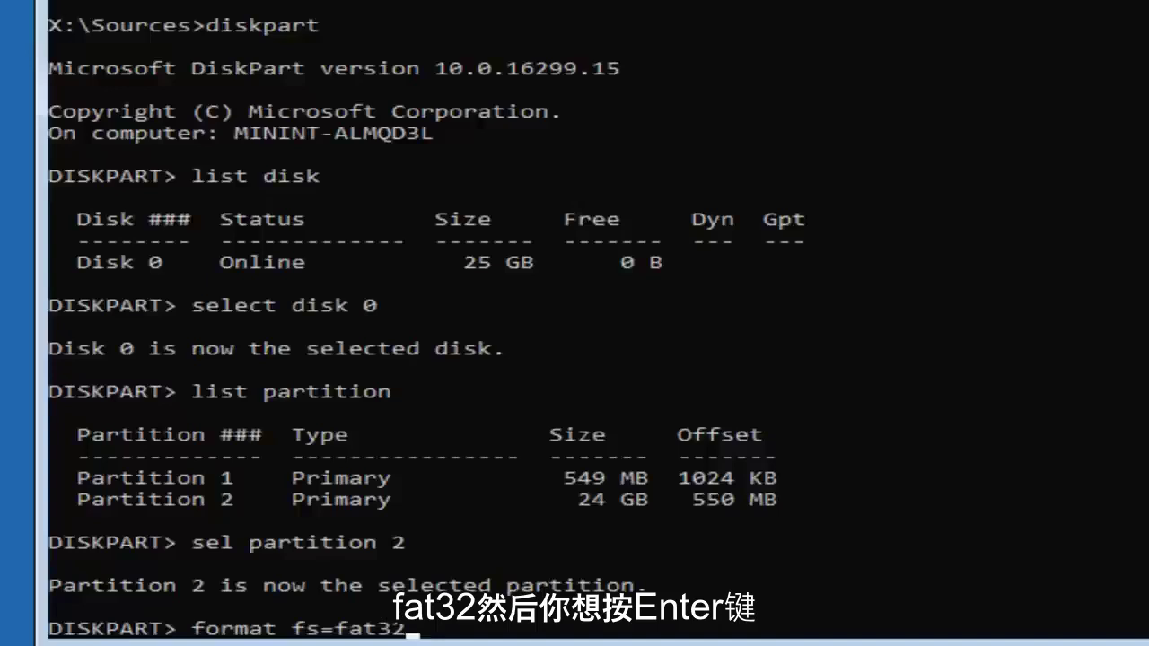
key(Return)
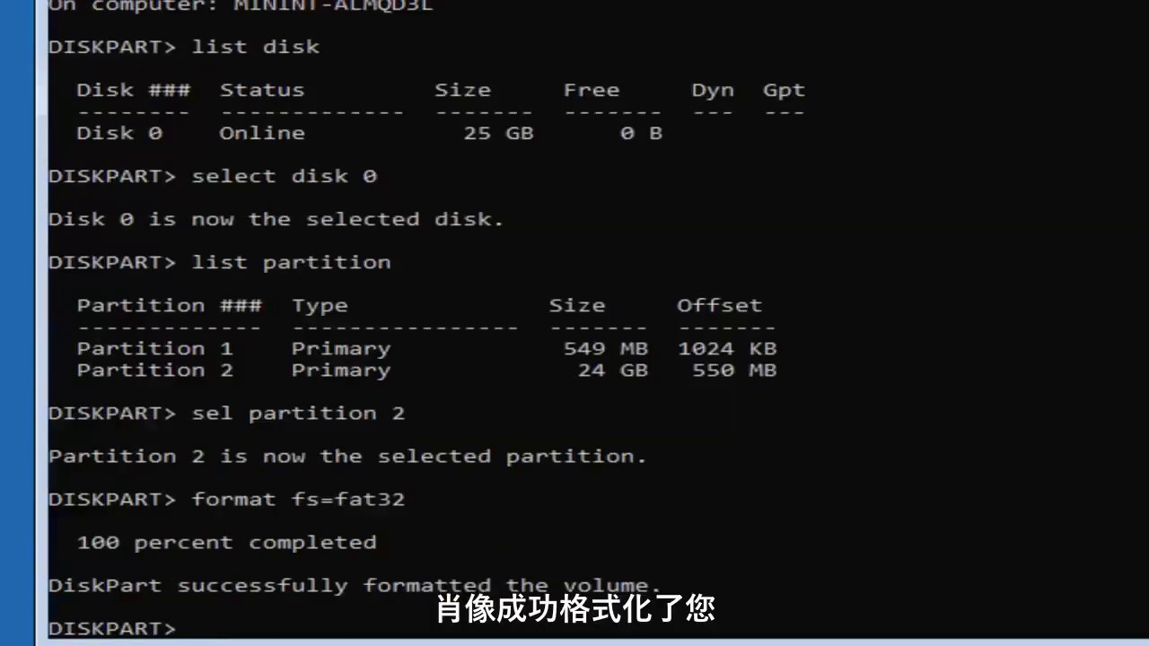
- List the partitions on the selected disk again after the format
text(l)
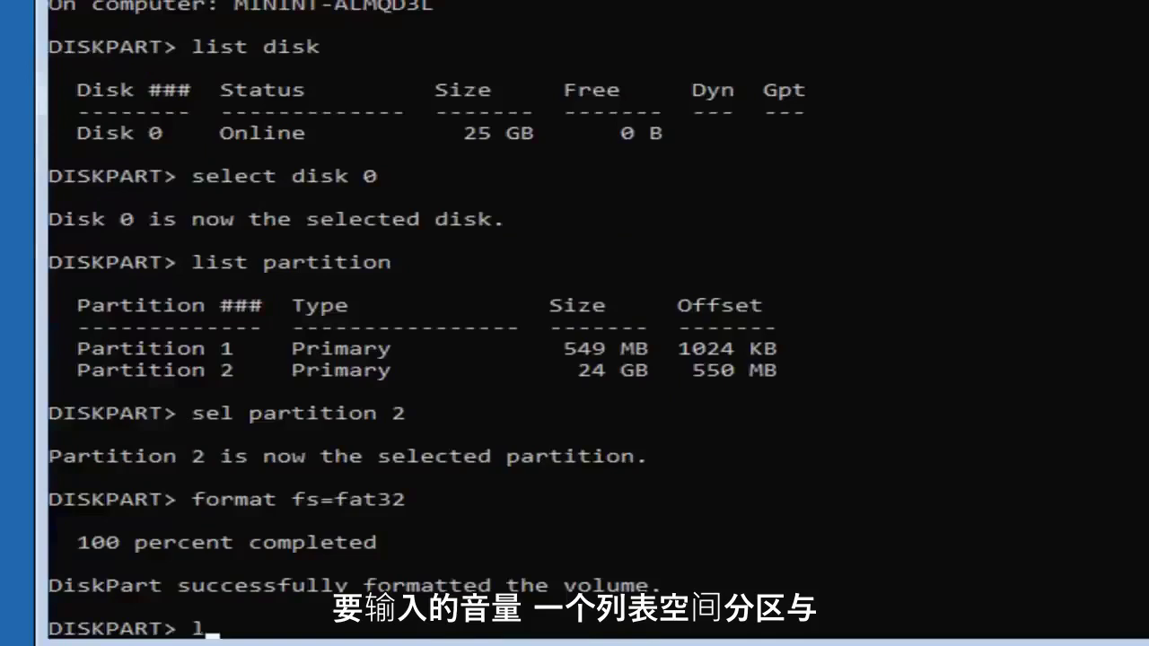
text(ist pa)
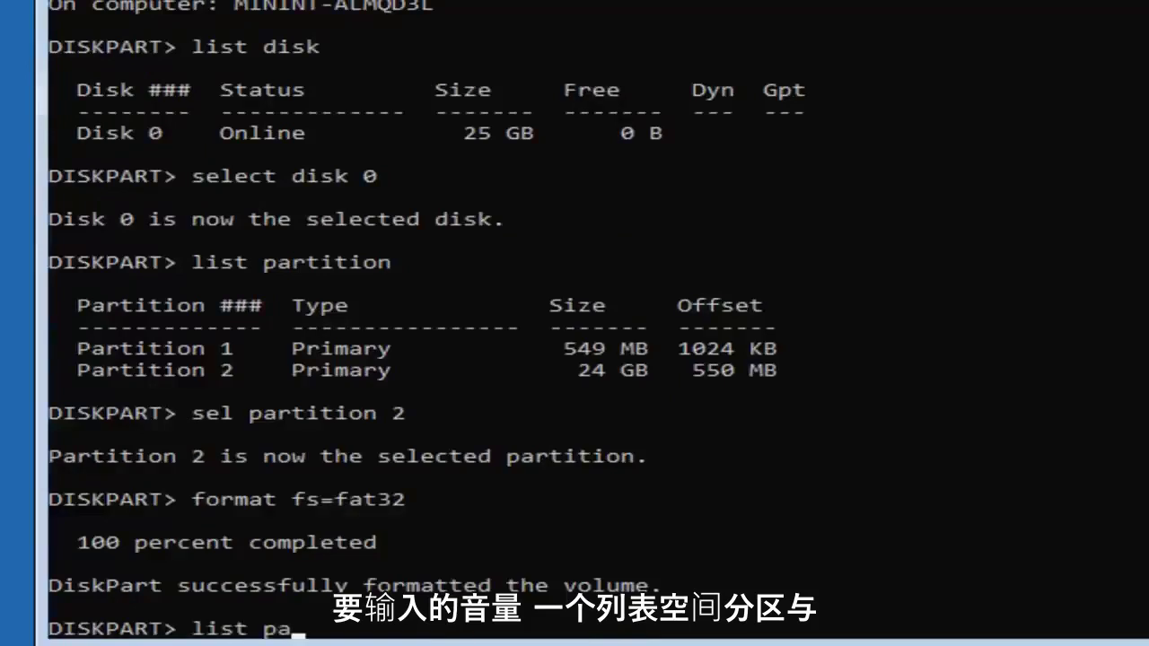
text(rtition)
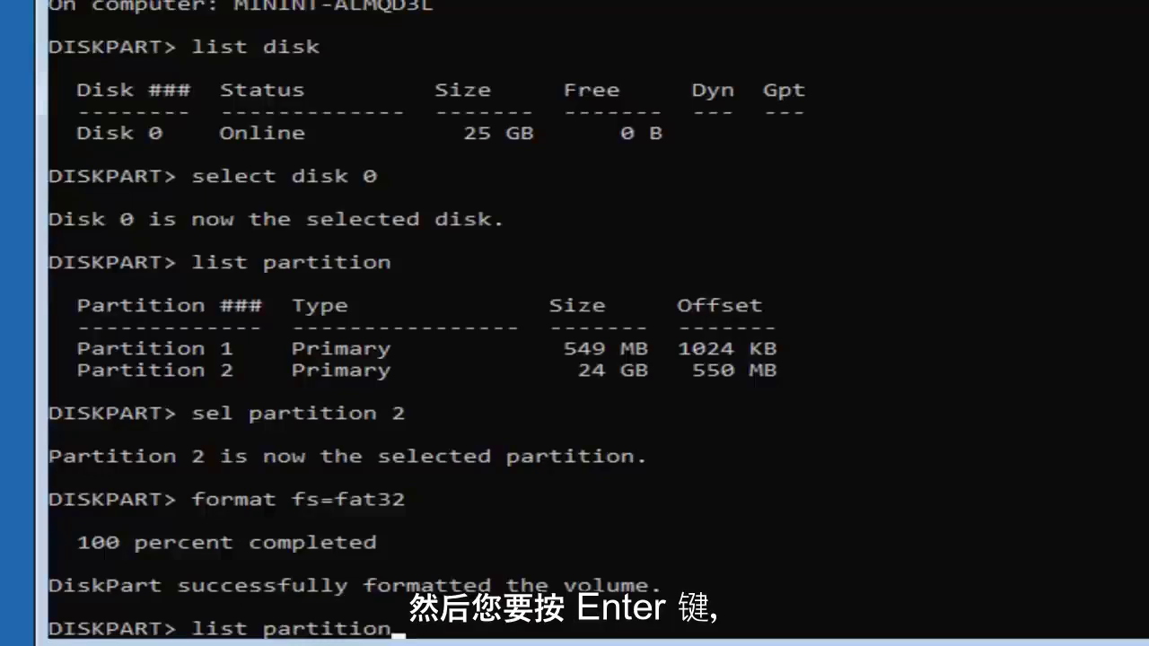
key(Return)
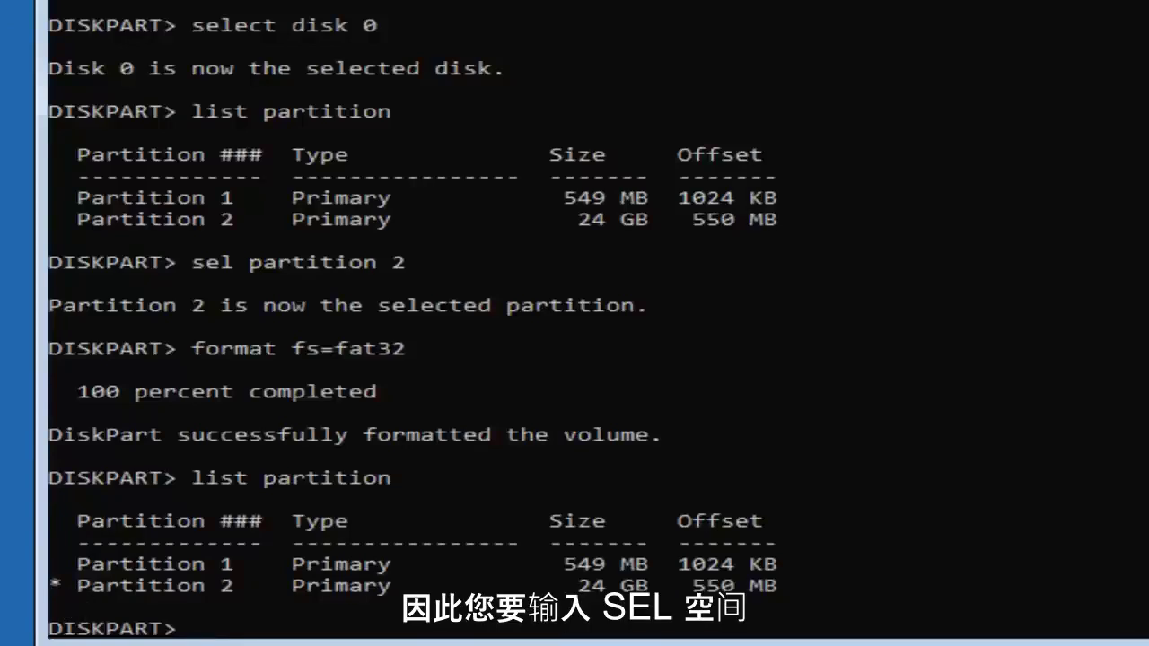
- Select partition 2 again with "sel partition 2"
text(d)
key(BackSpace)
text(sel par)
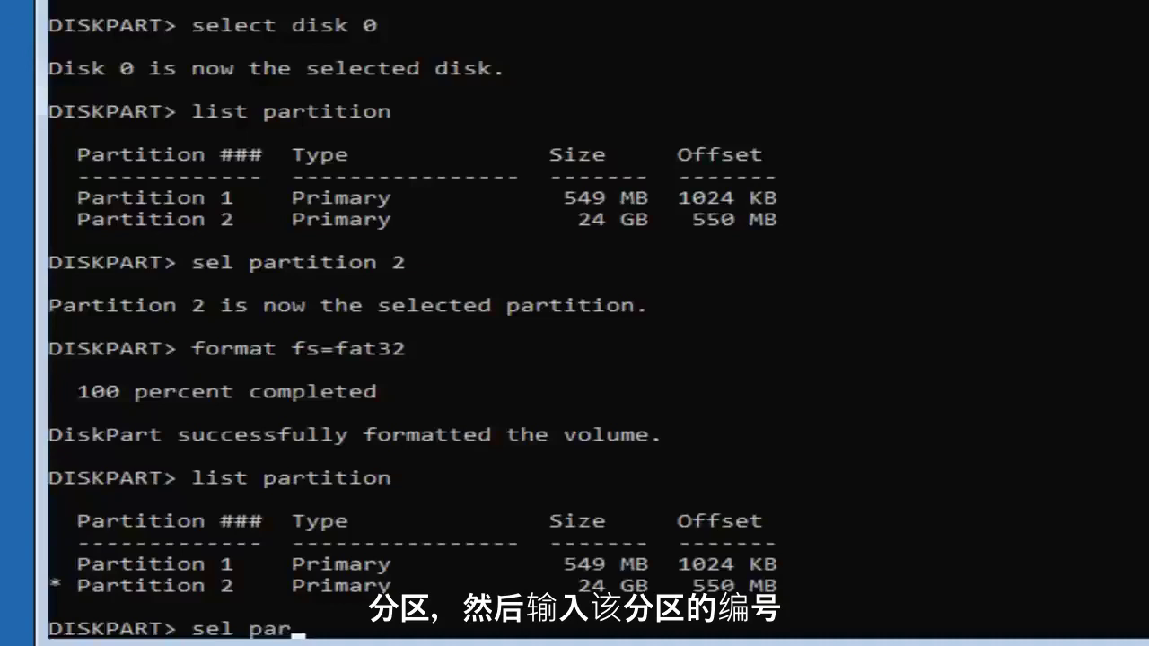
text(tition )
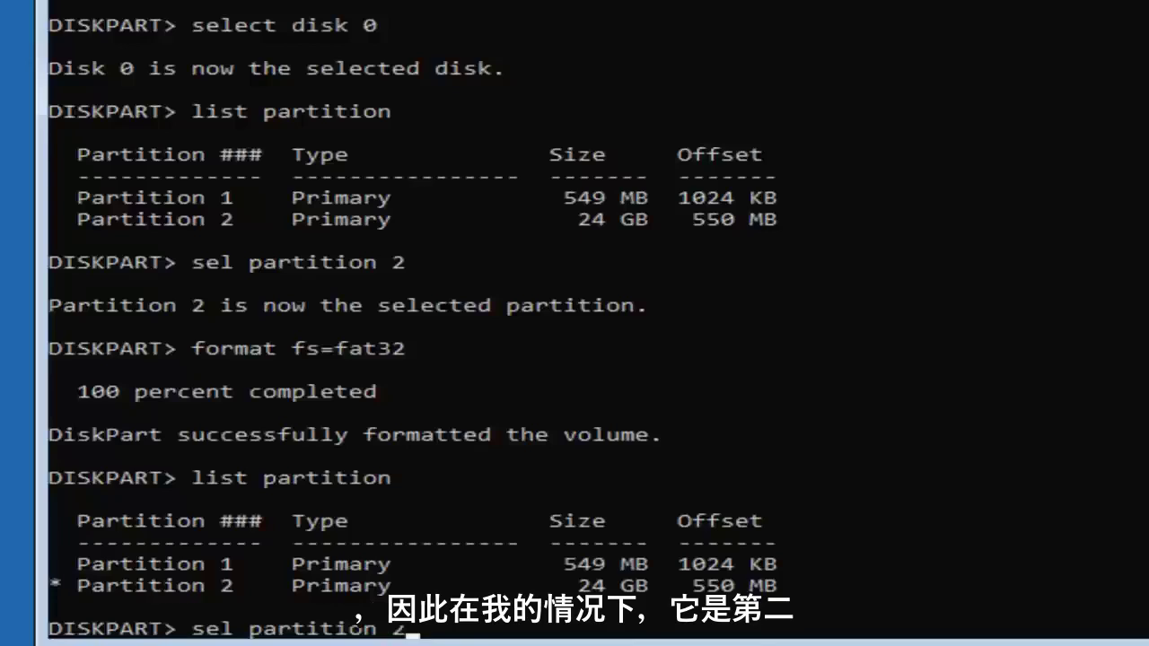
text(2)
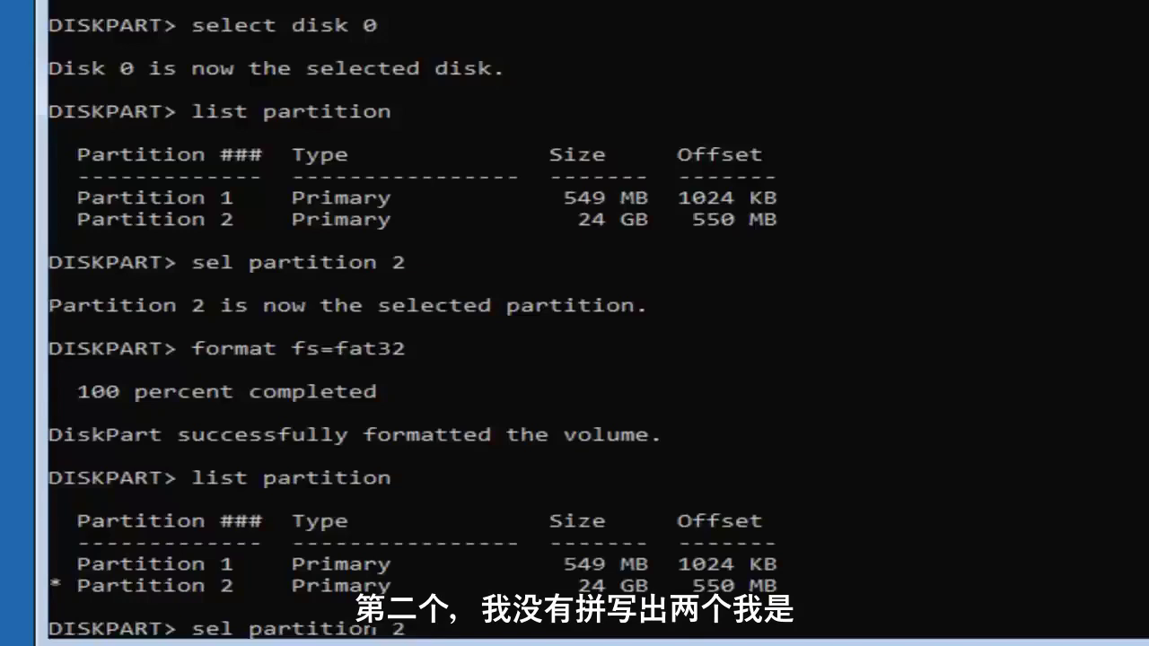
key(Return)
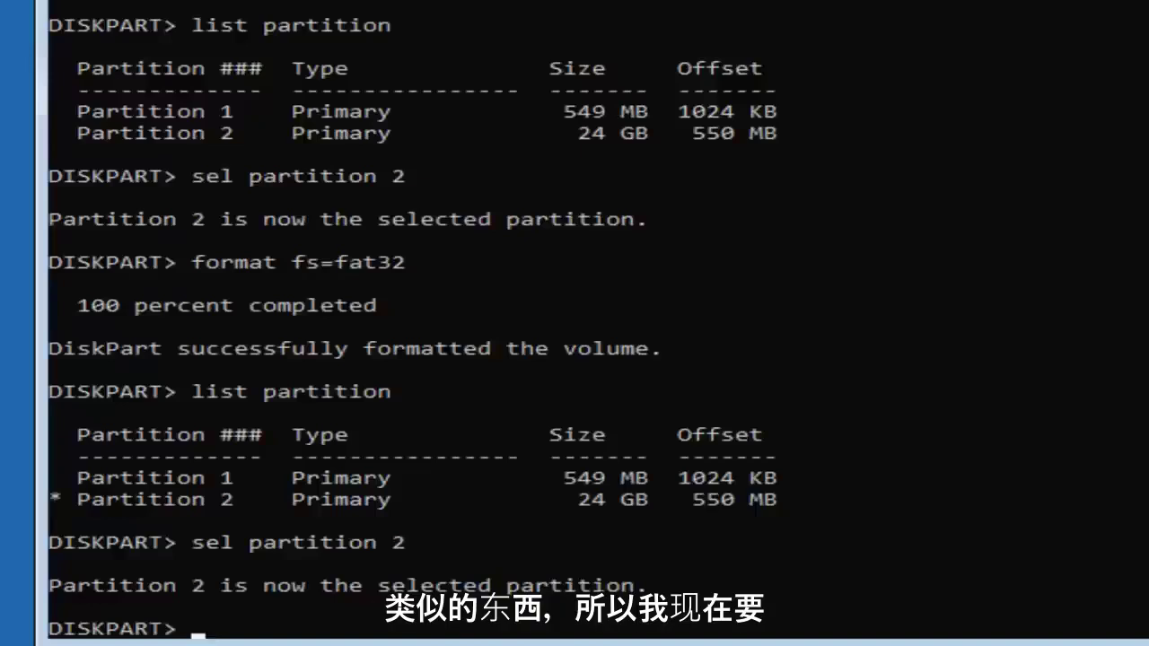
- Assign drive letter H: to the selected partition using "assign letter = H:"
text(assign)
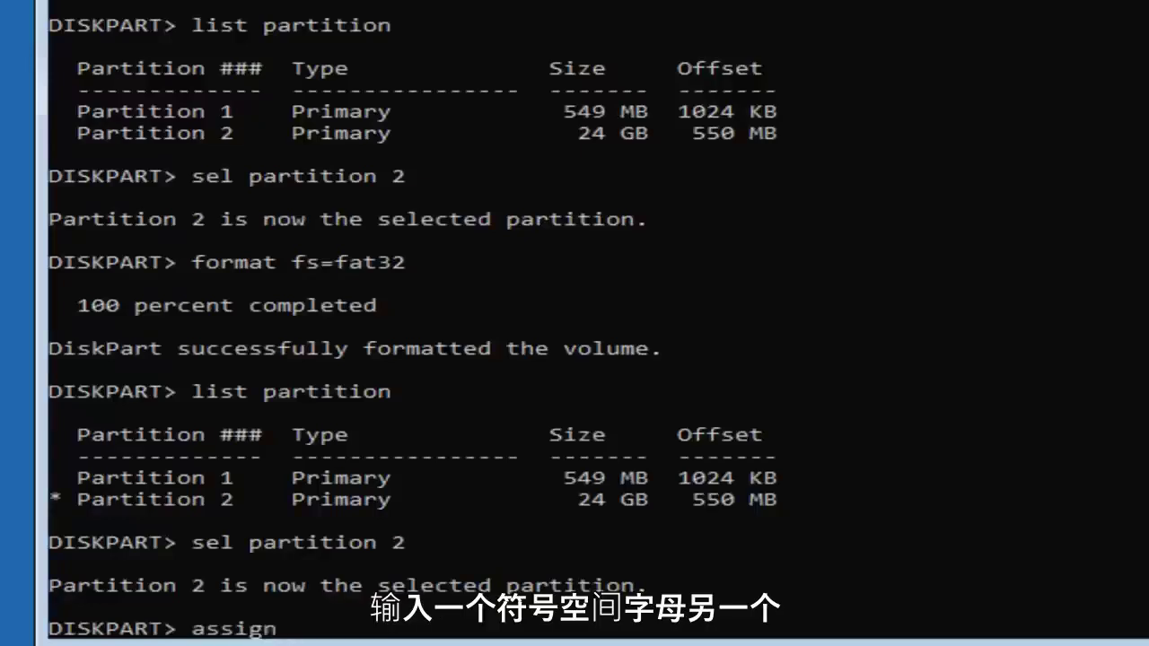
text( lette)
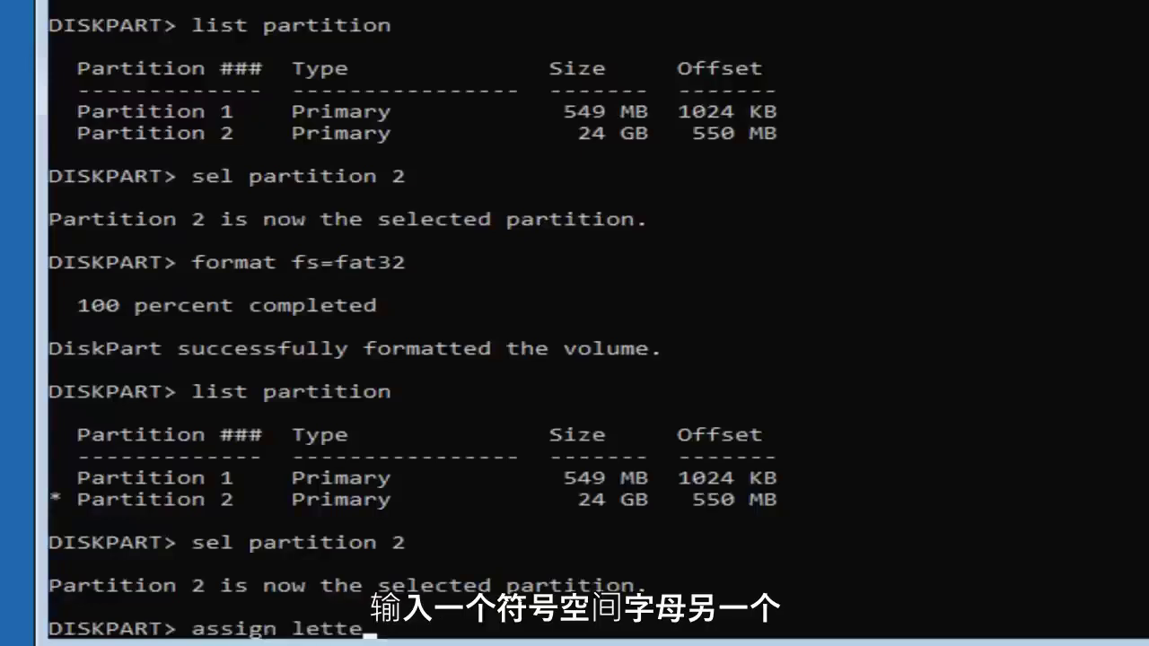
text(r =-)
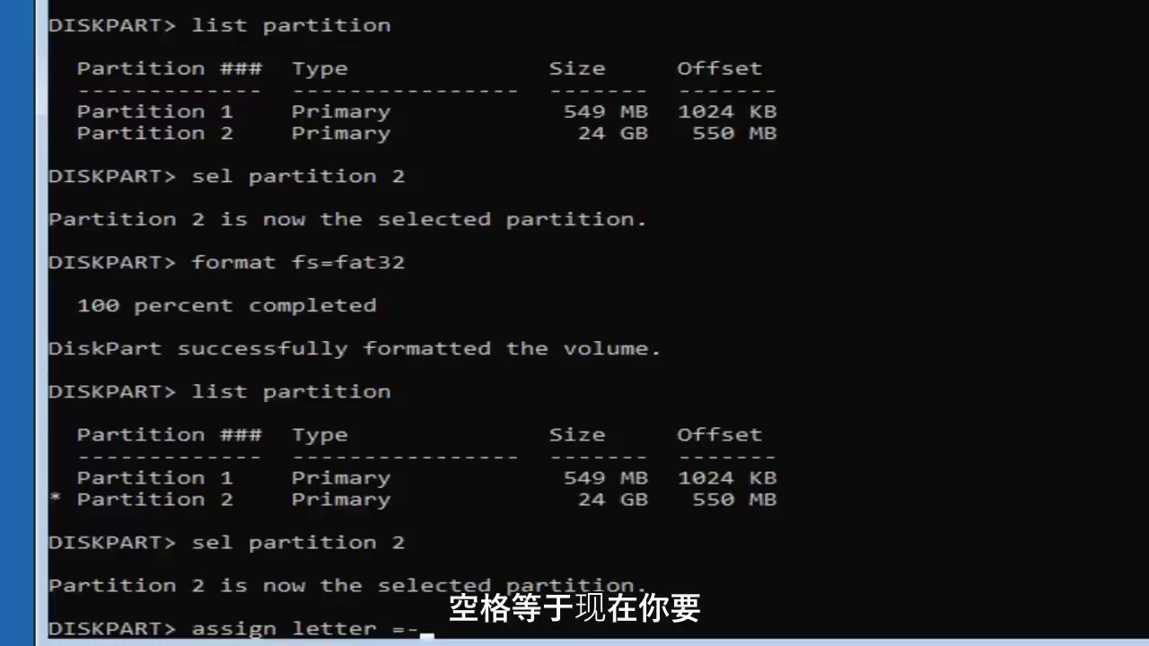
key(BackSpace)
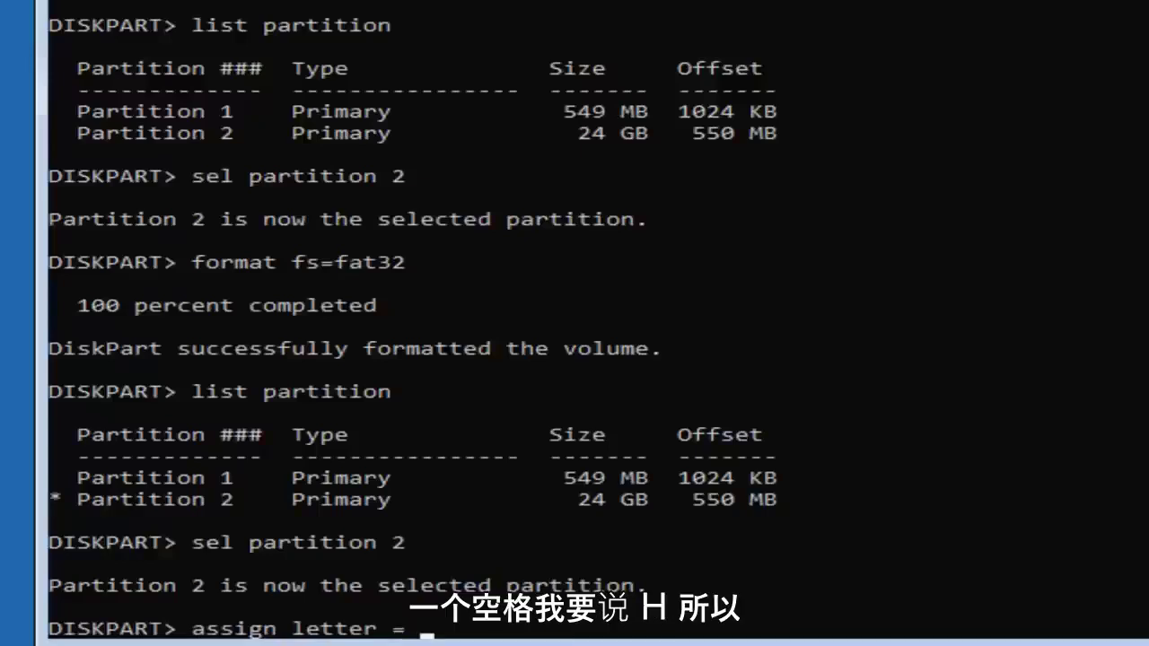
text(H:)
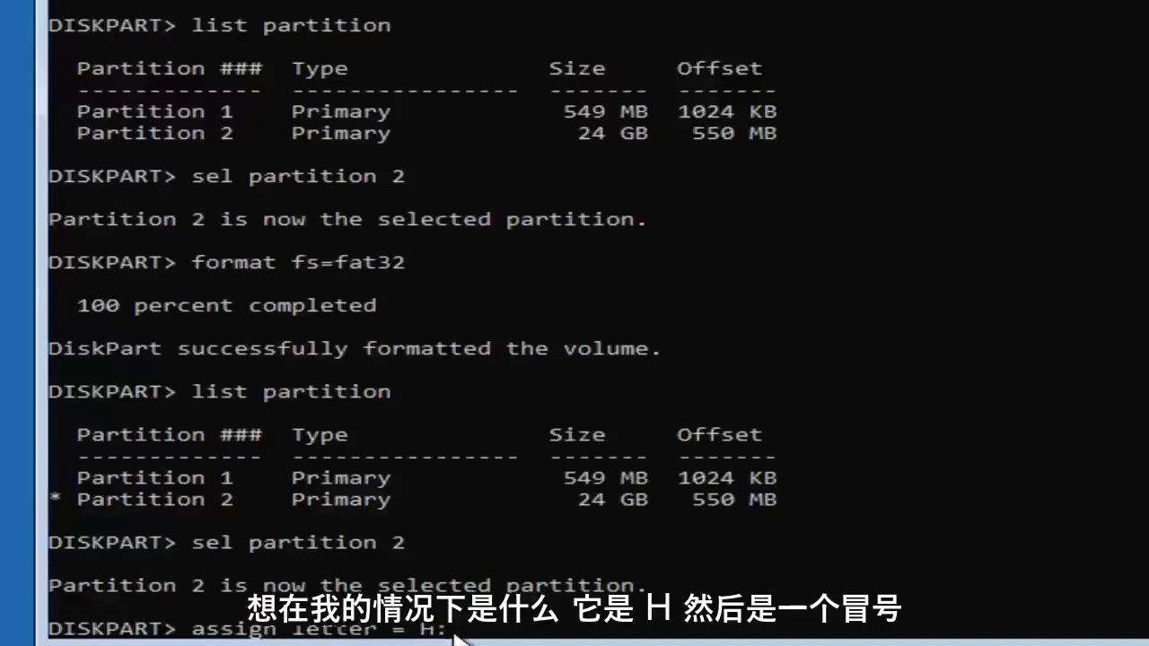
key(Return)
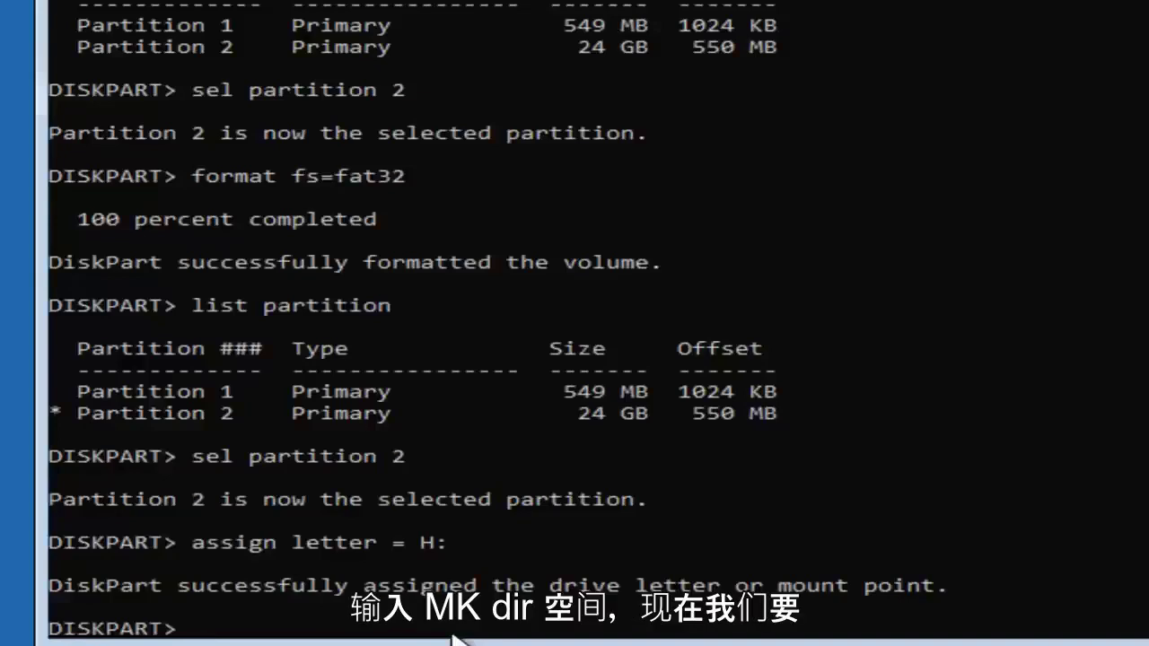
- Try to create the EFI folder on drive H from within DiskPart using "mkdir h:\EFI\"
text(mk)
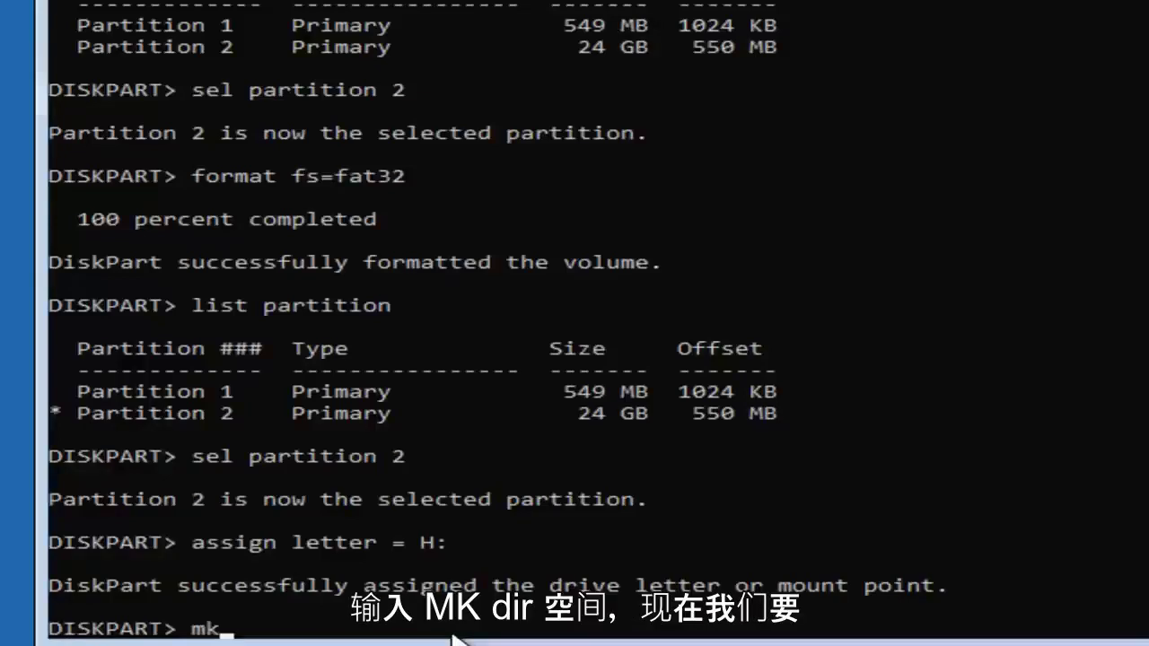
text(dir )
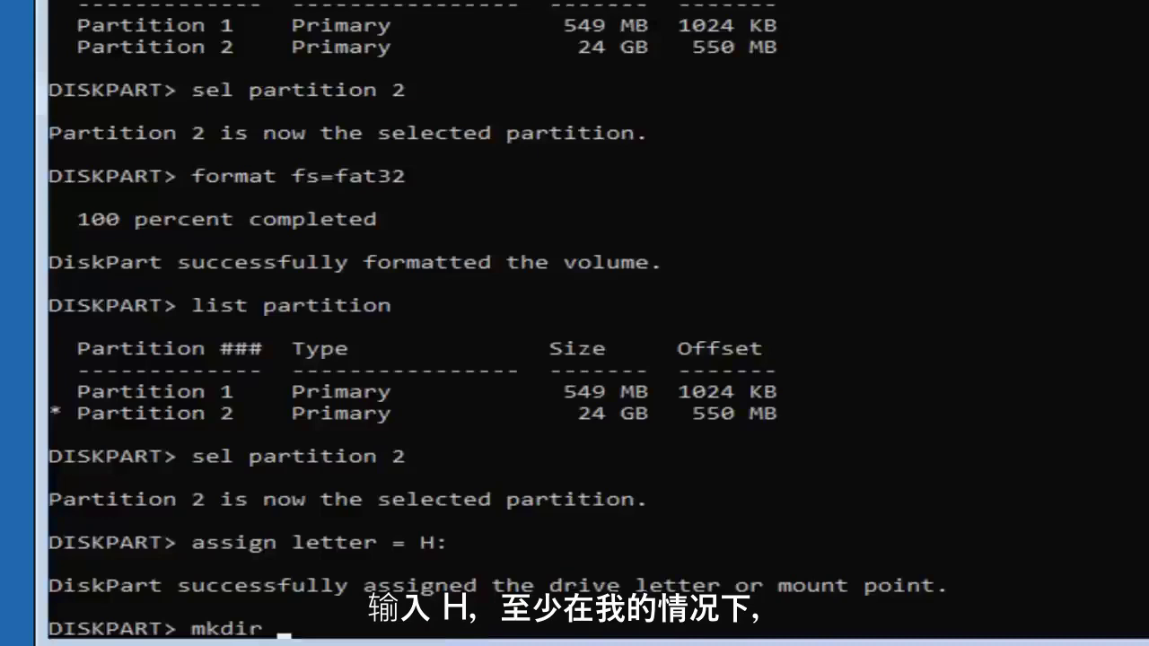
text(h:)
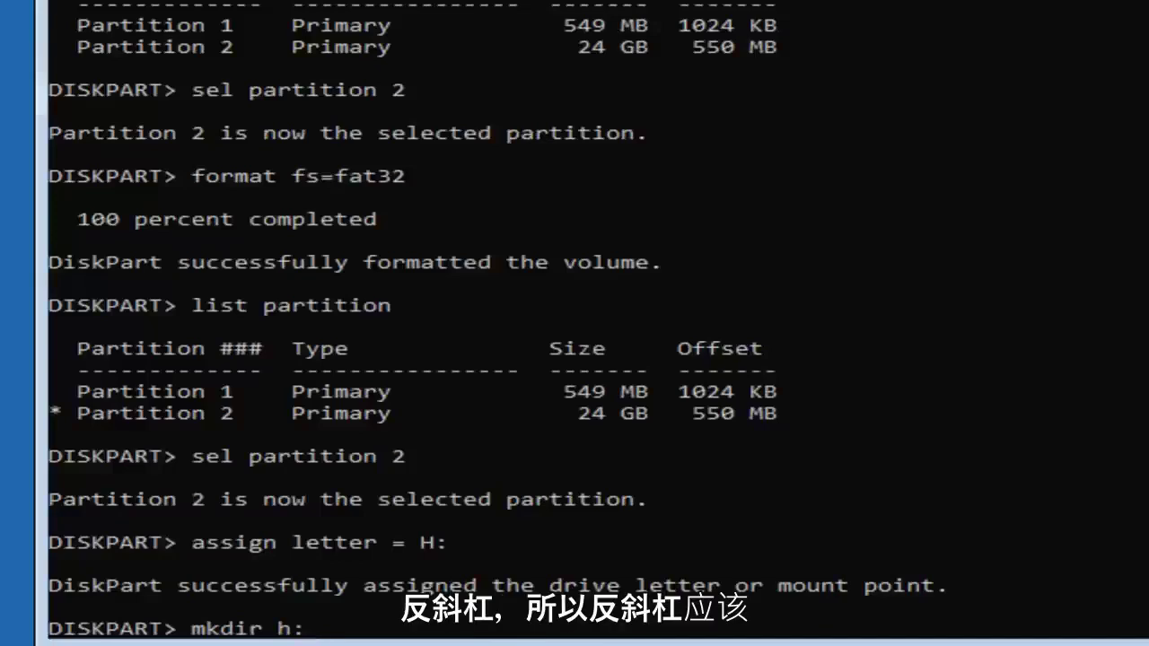
text(\)
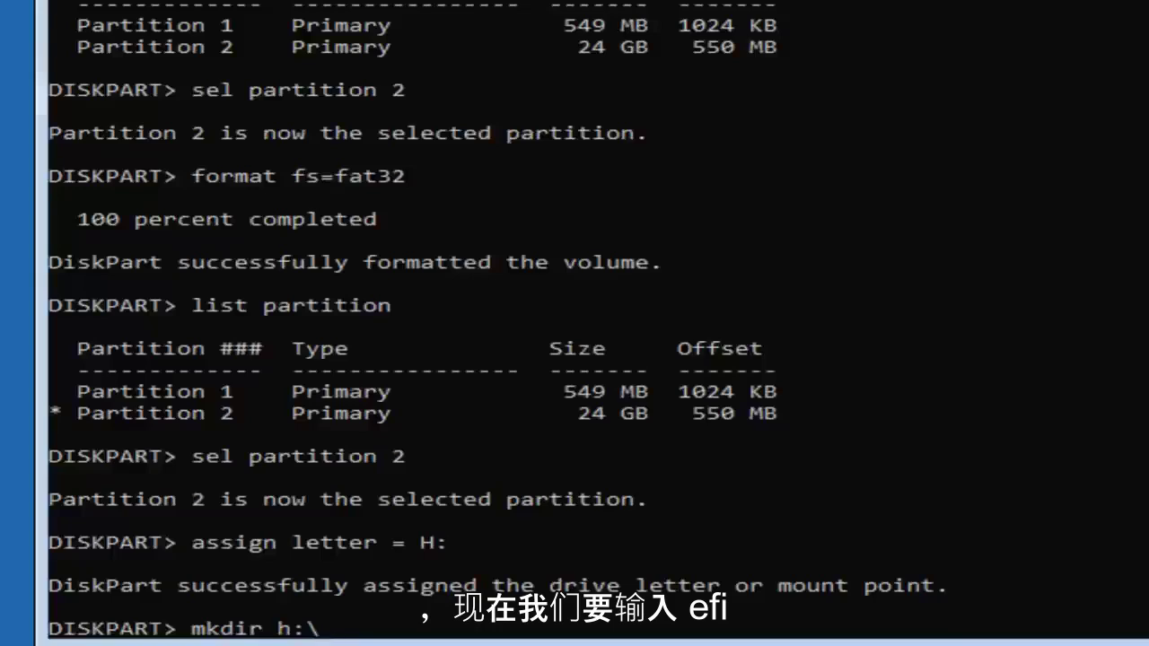
text(EFI)
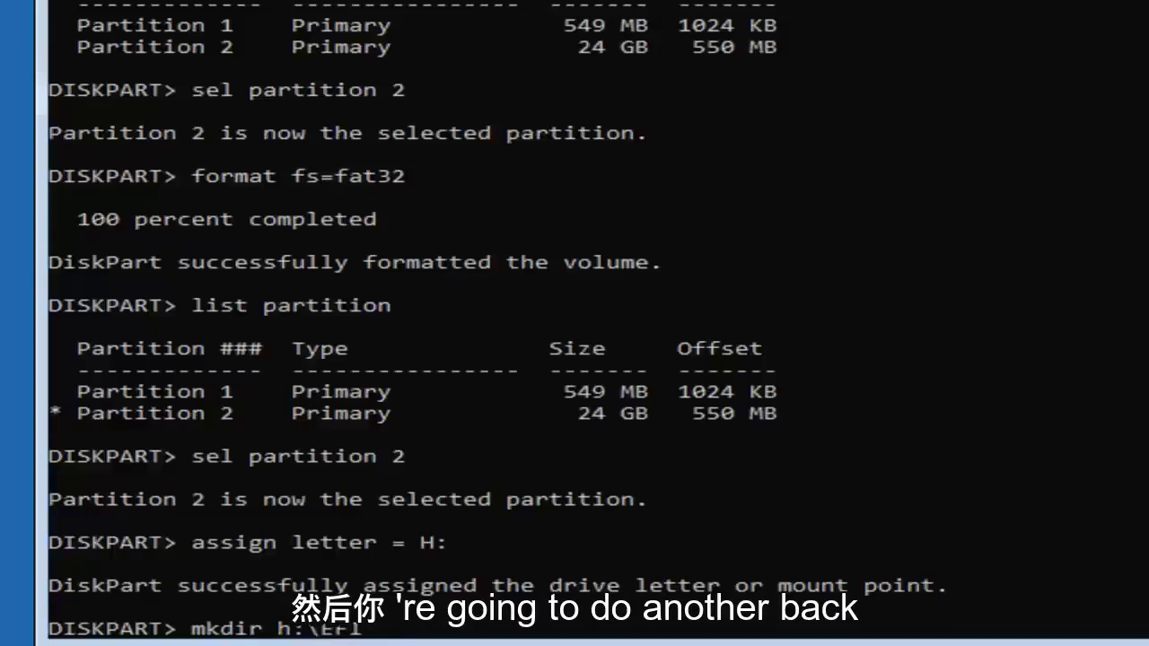
text(\)
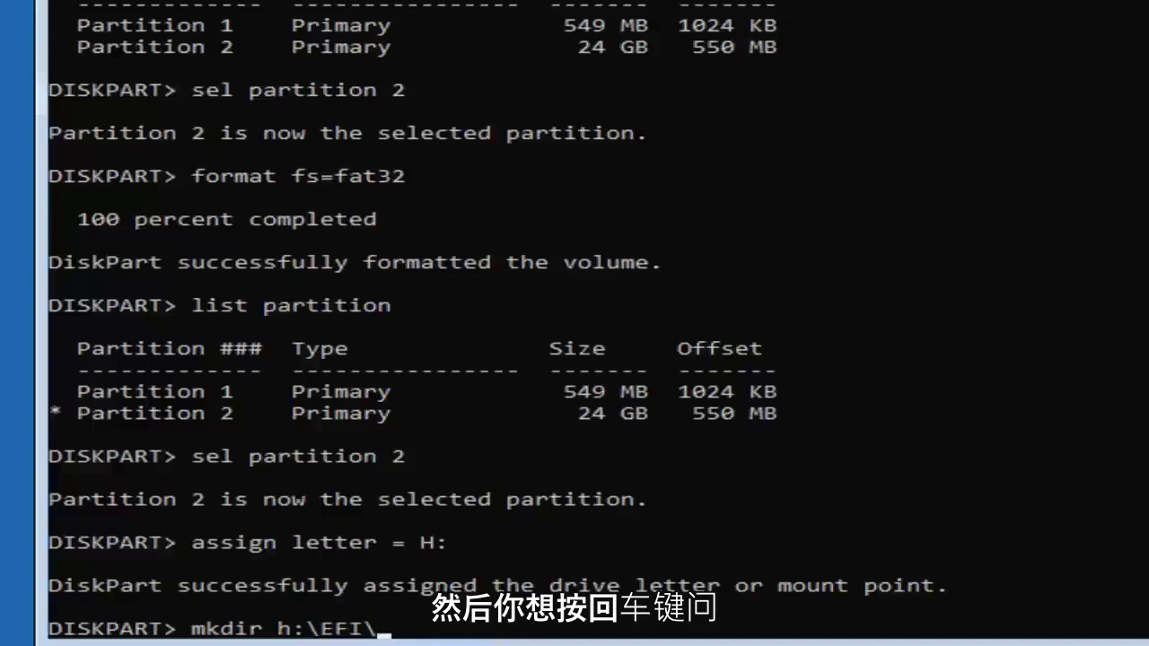
key(Return)
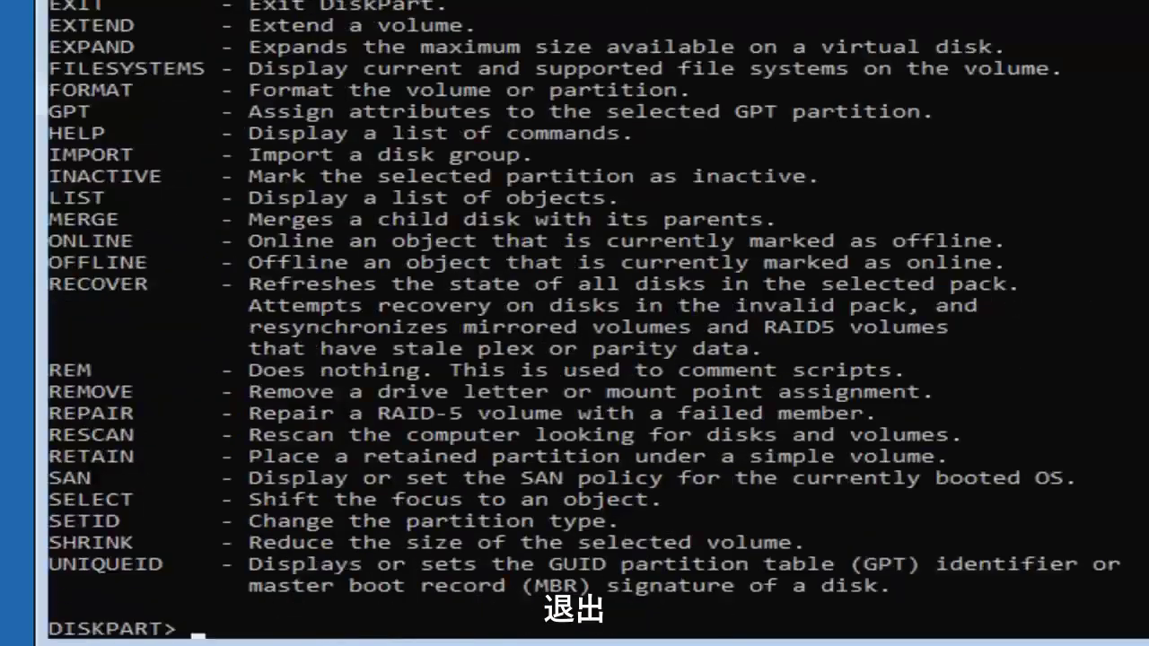
- Exit DiskPart and list the contents of drive H using "dir h:"
text(exit)
key(Return)
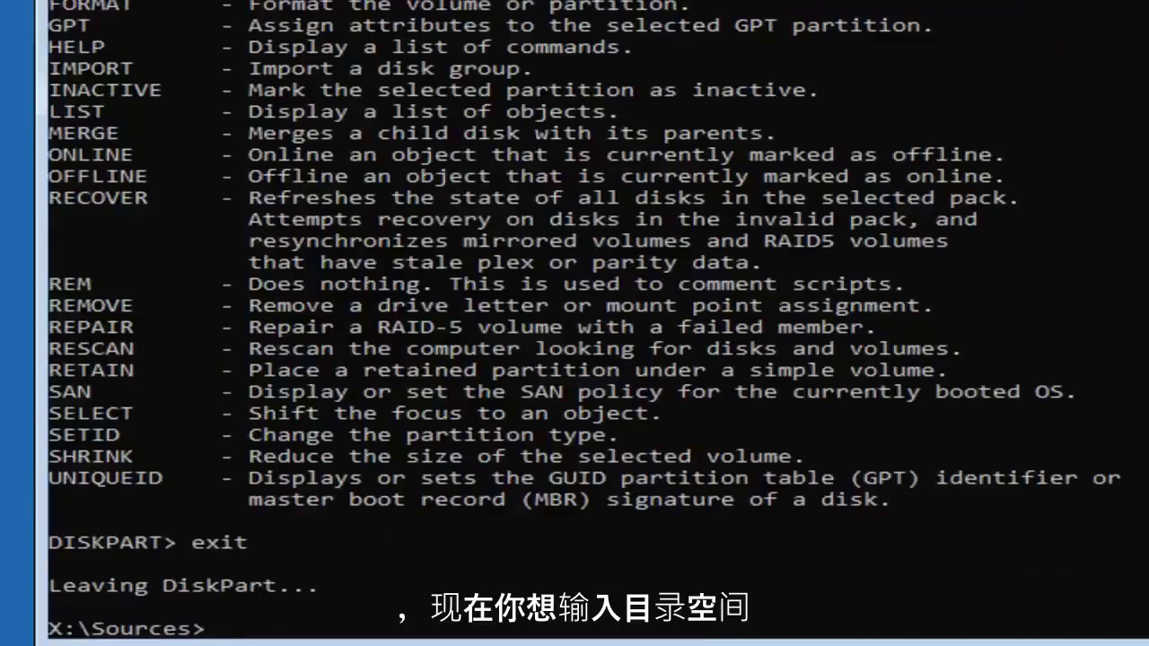
text(dir h)
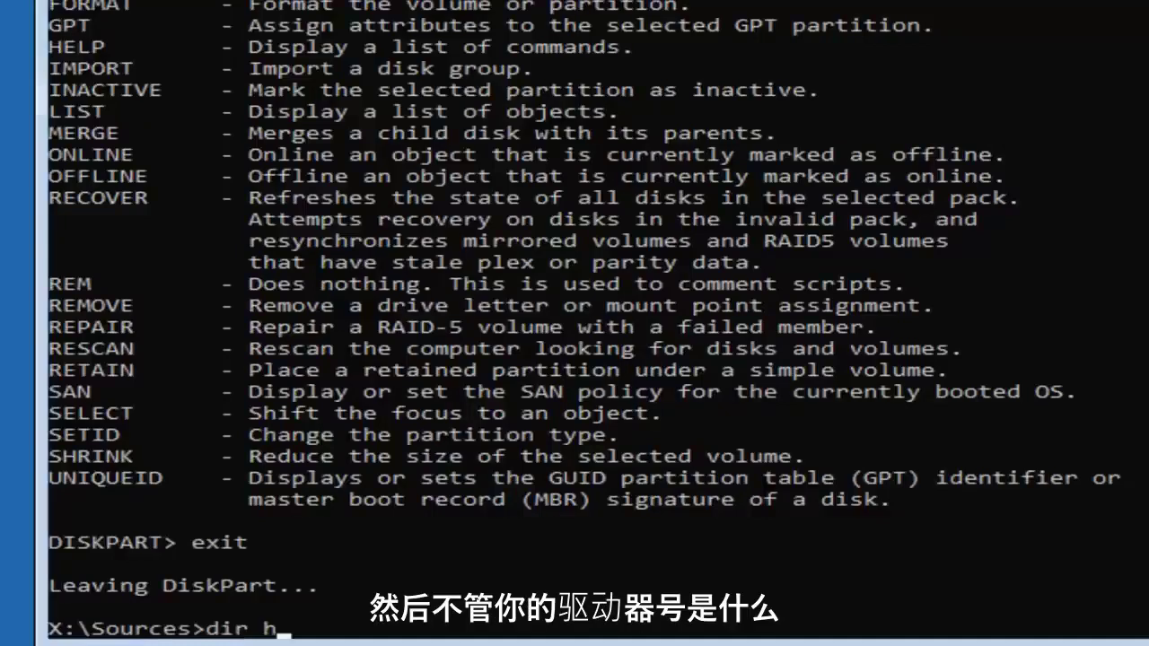
text(:)
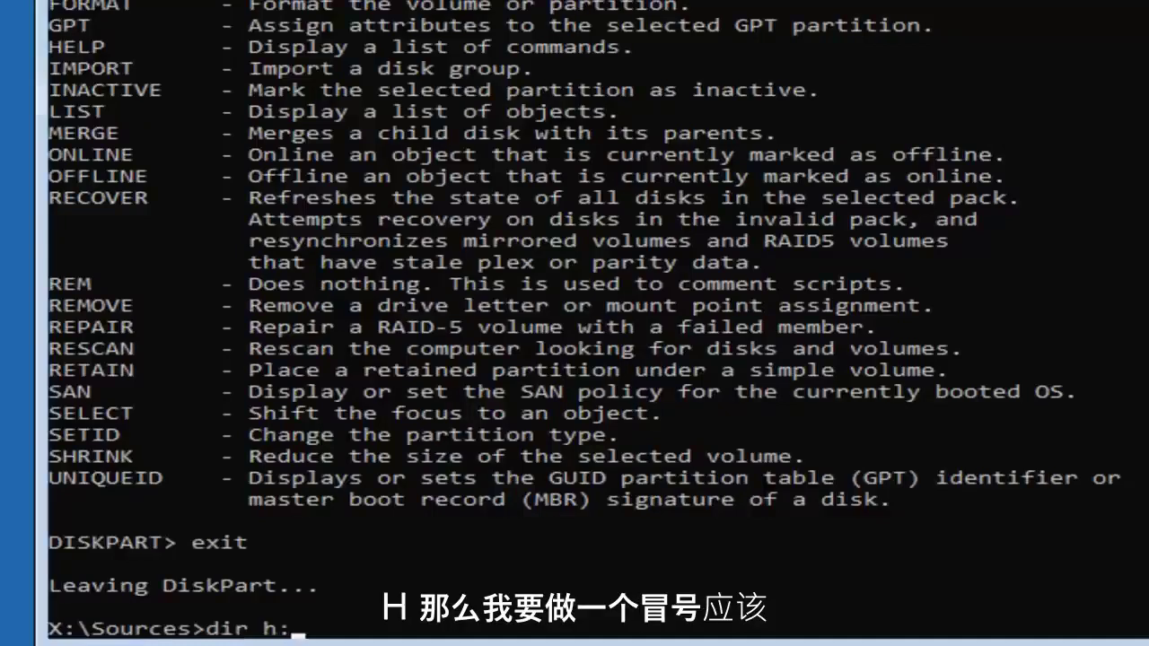
key(Return)
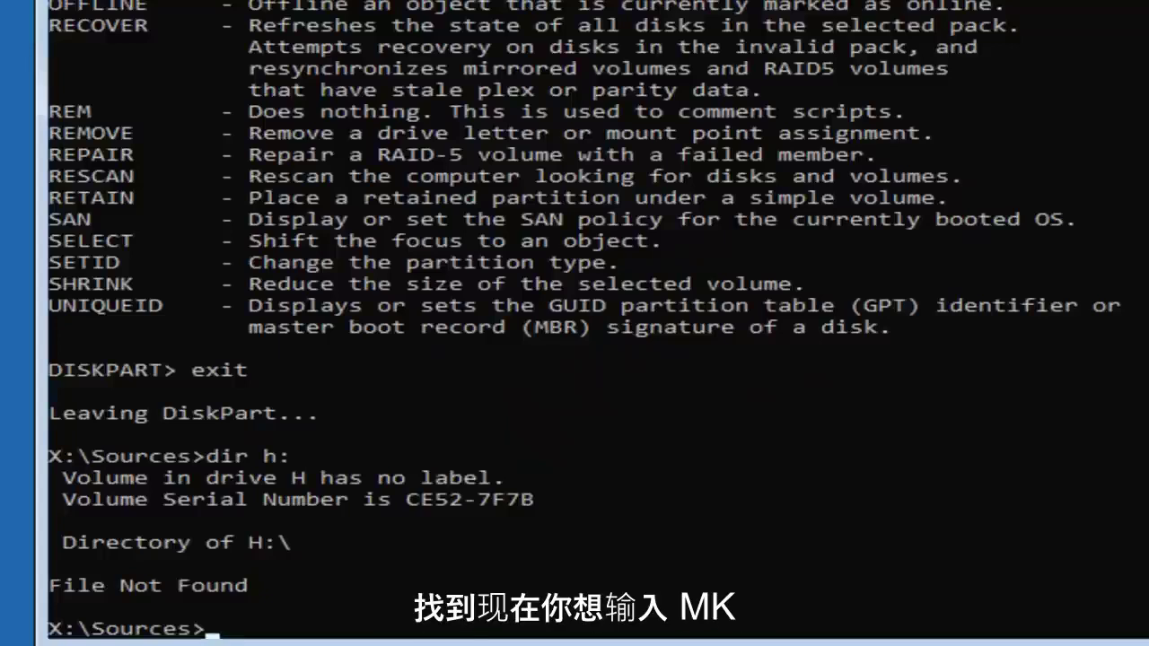
- Create the EFI folder at the root of drive H using "mkdir h:\EFI\"
text(mk)
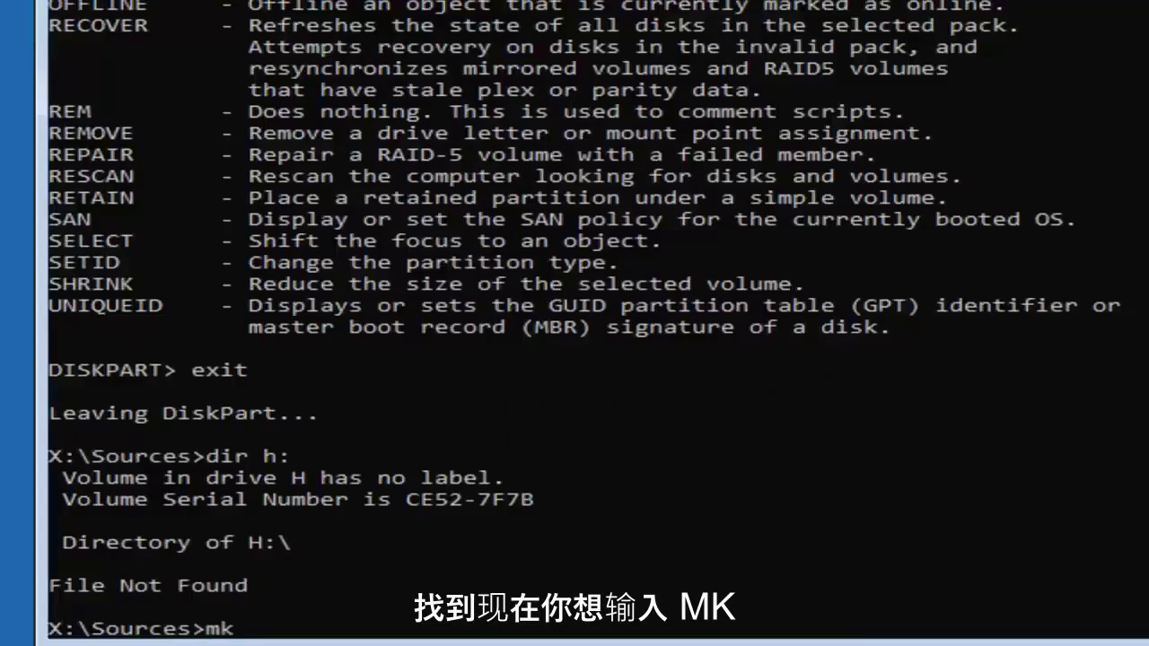
text(dir)
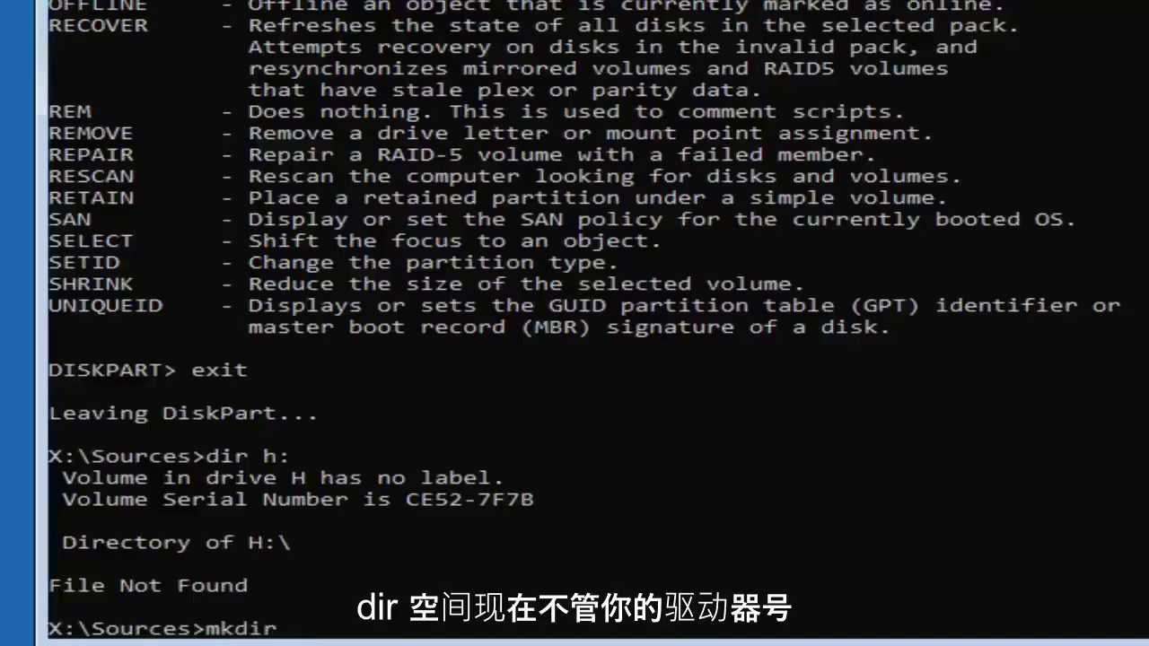
text( h:)
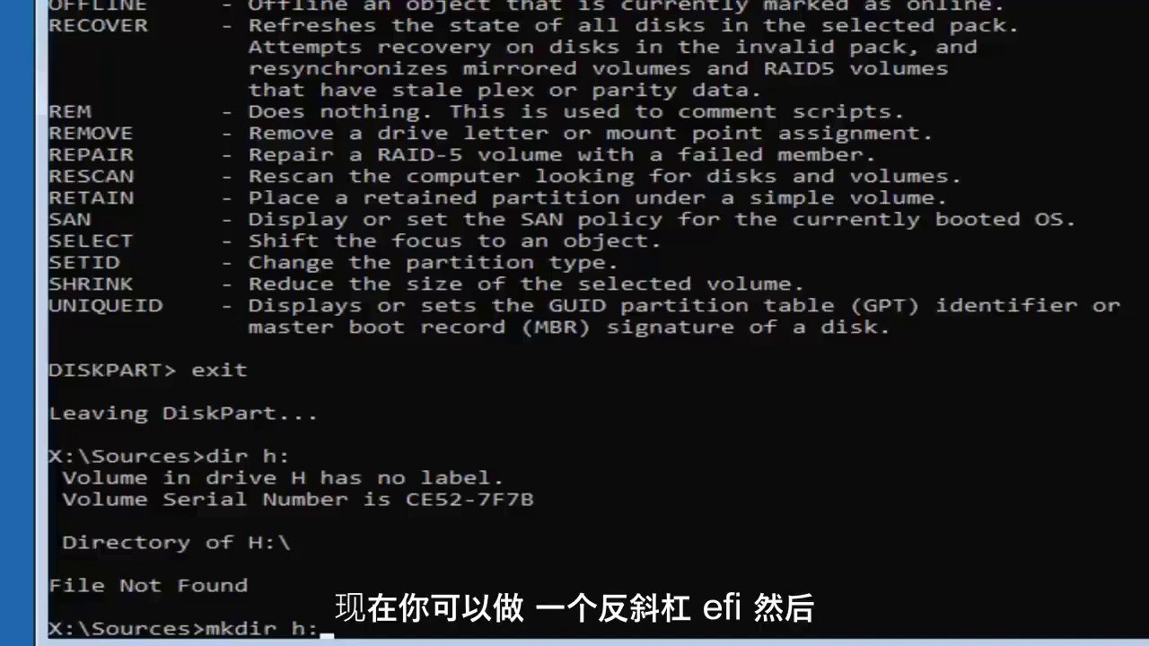
text(\)
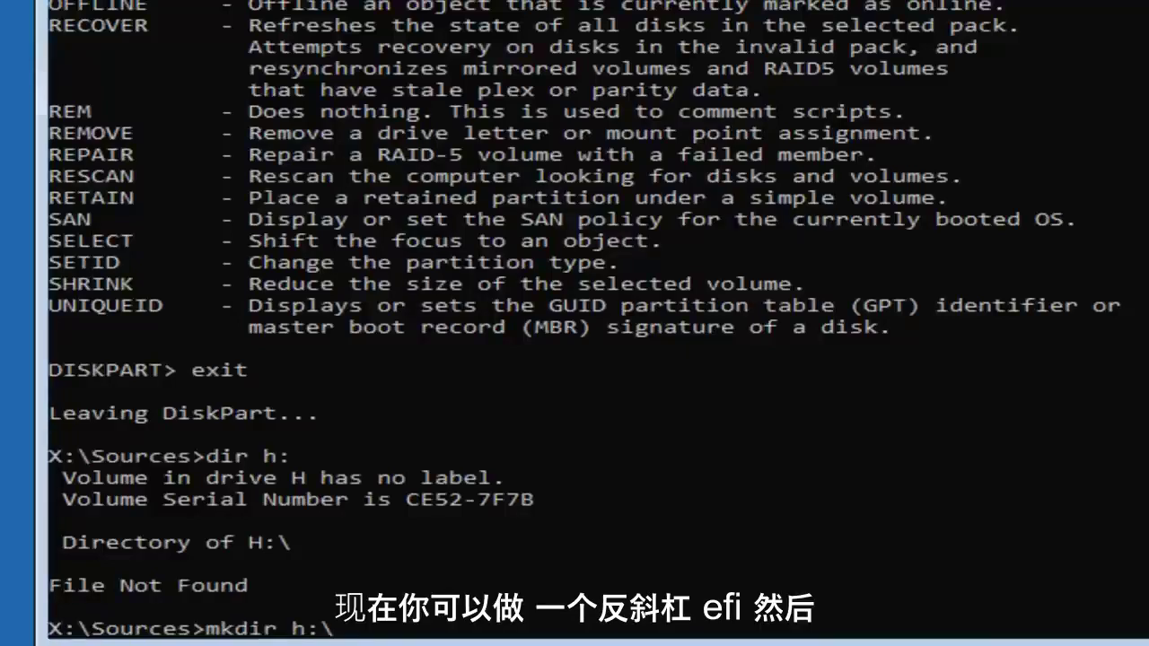
text(EFI\)
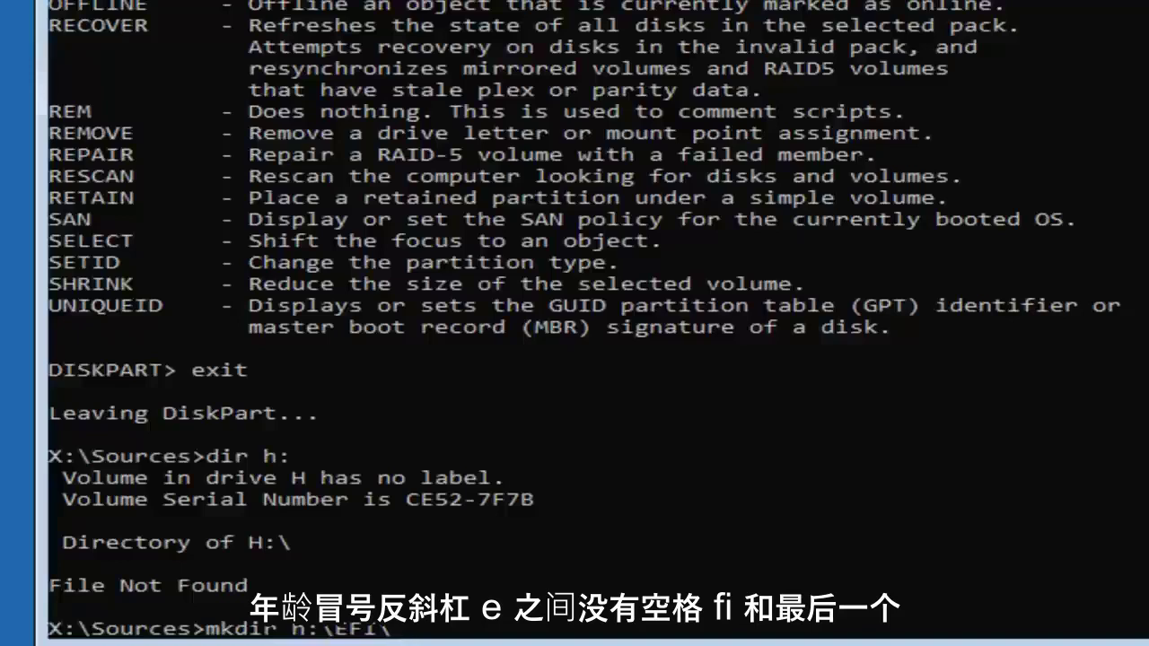
key(Return)
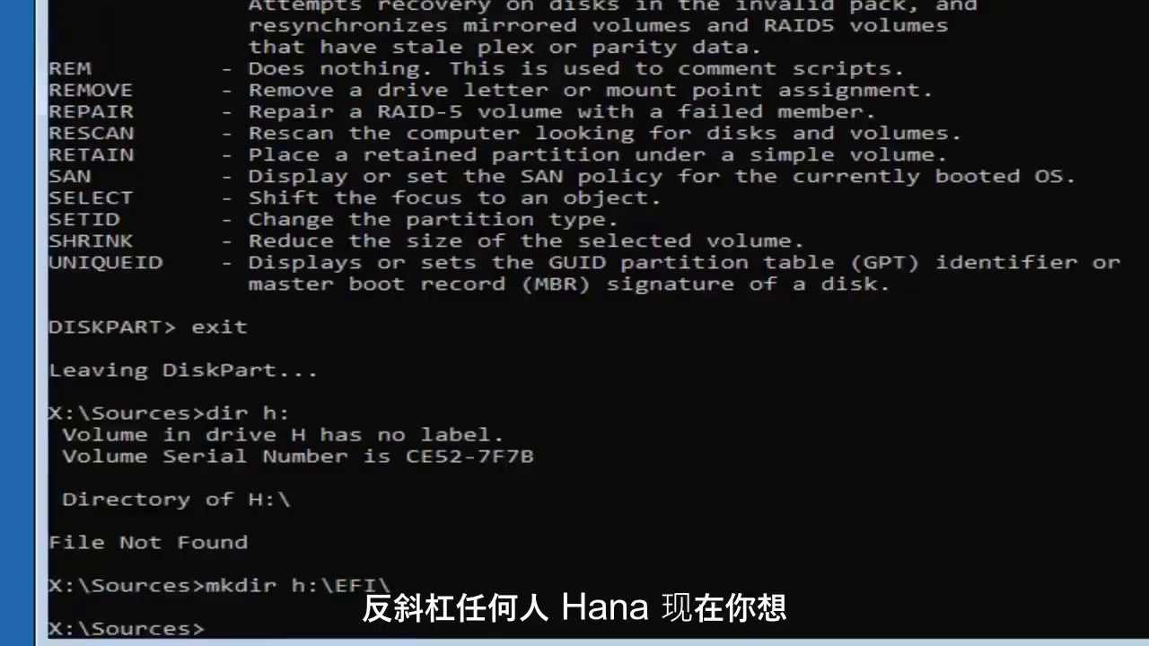
- Create a Microsoft subfolder inside the EFI folder using "mkdir h:\EFI\Microsoft"
text(mkd)
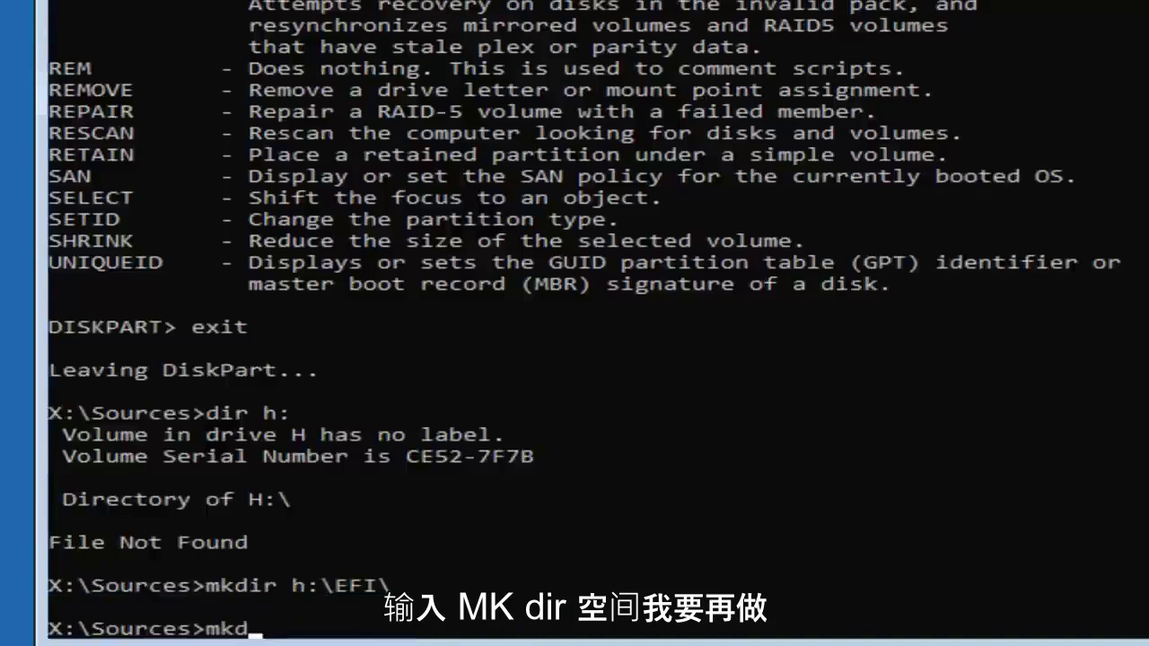
text(ir )
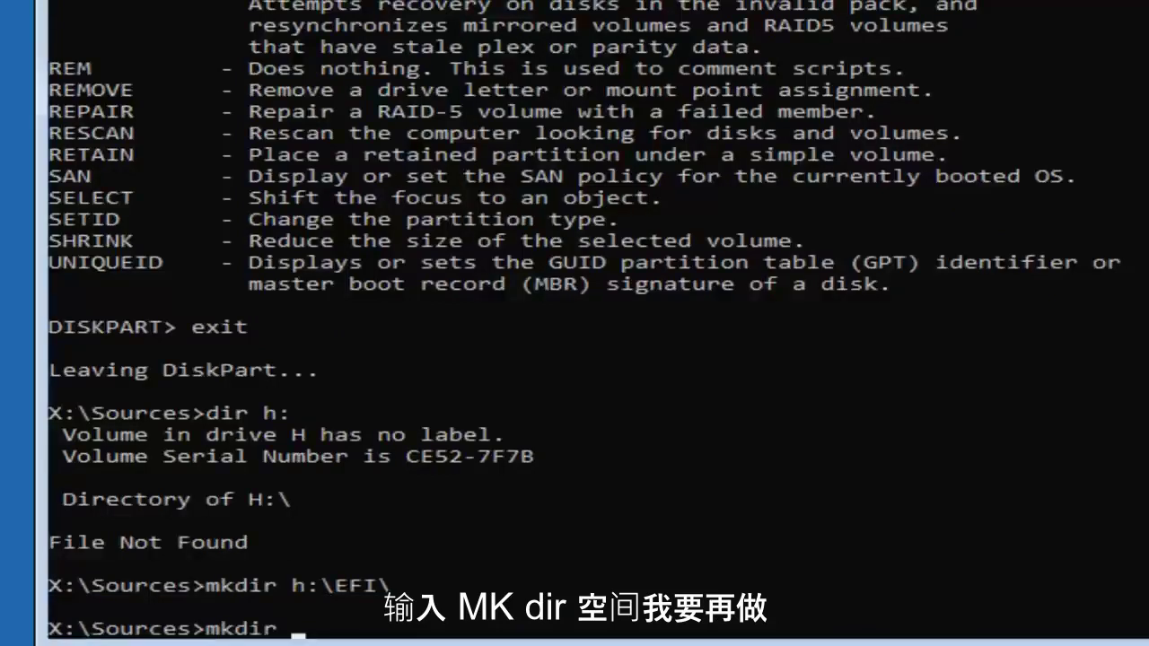
text(h:)
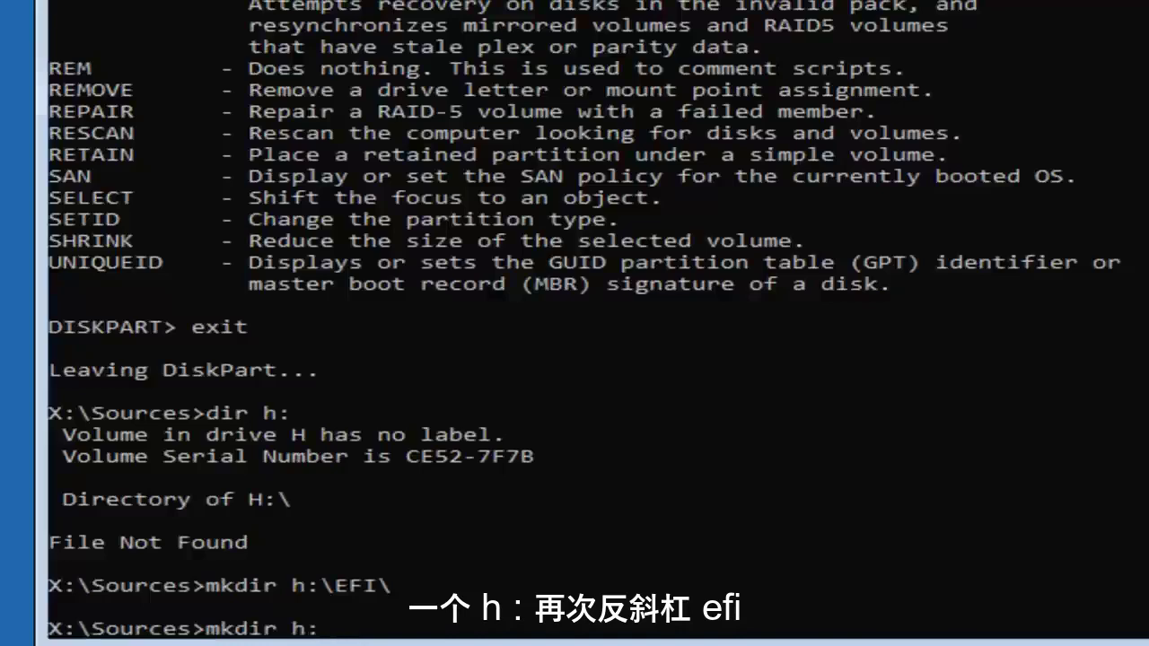
text(\)
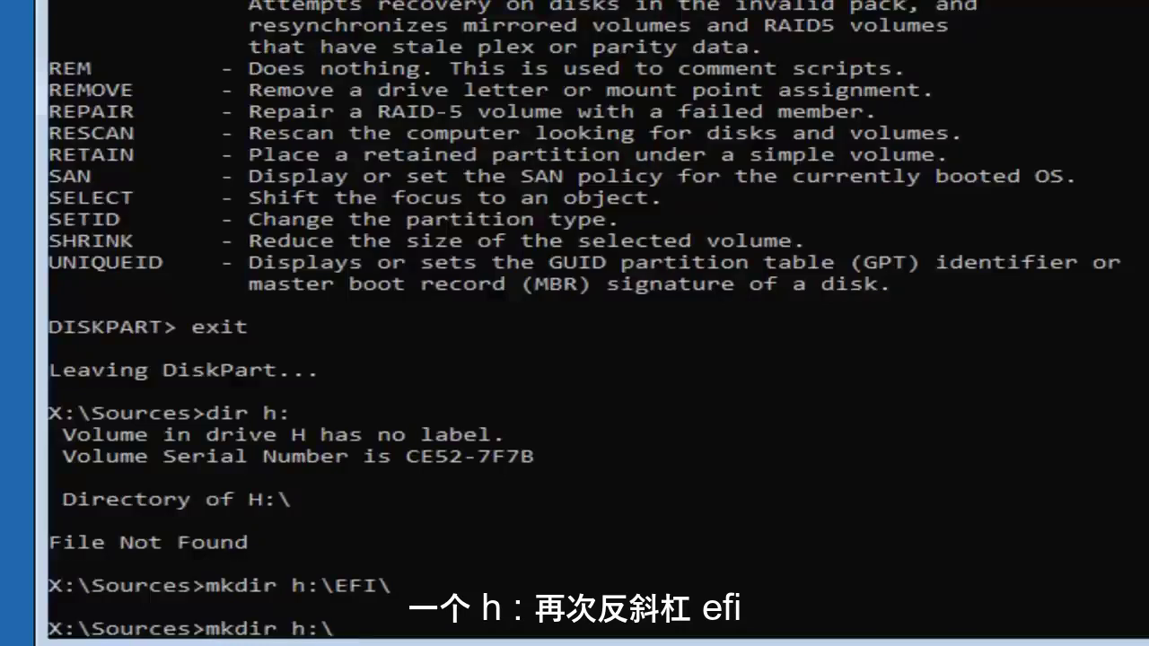
text(EFI\)
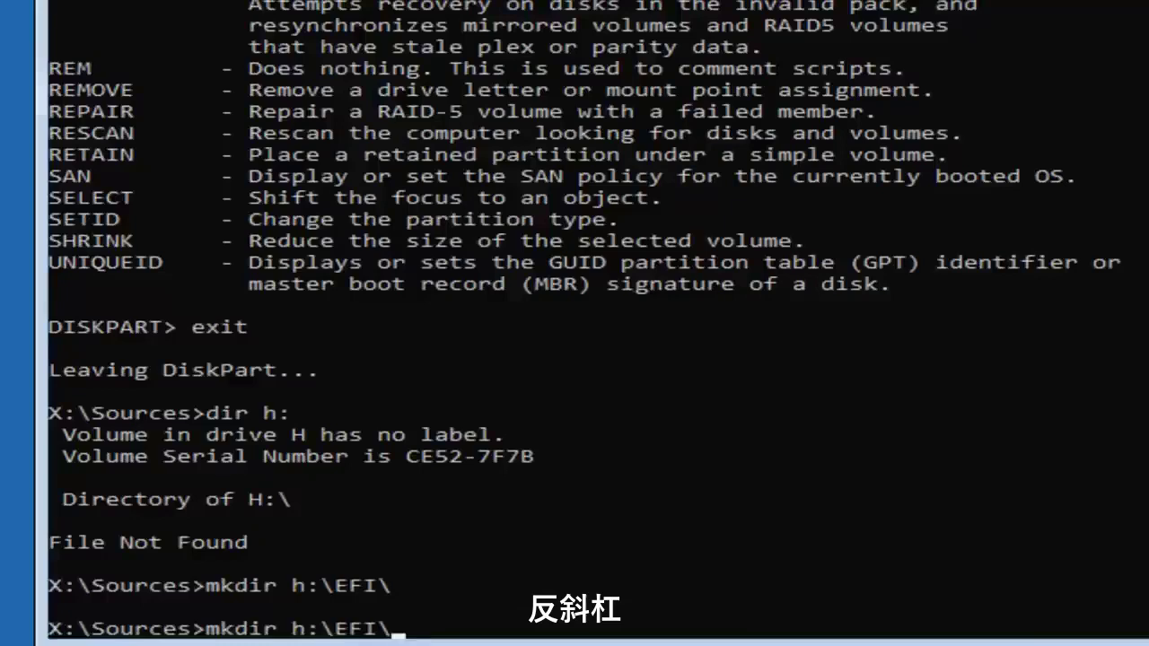
text(Microsoft)
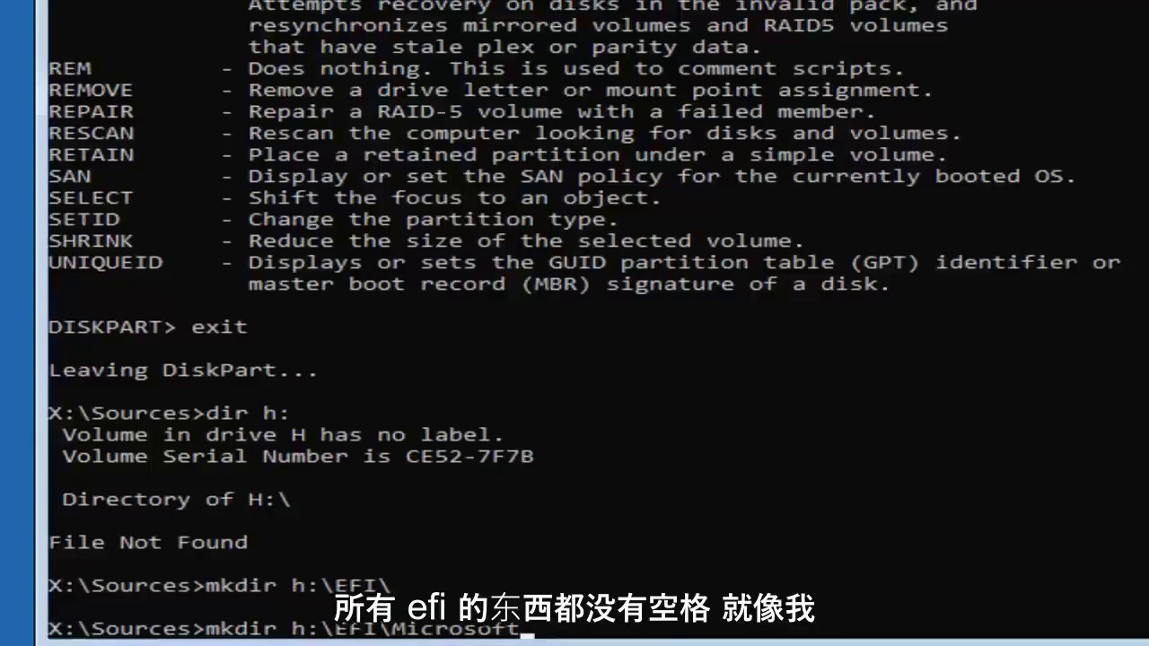
key(Return)
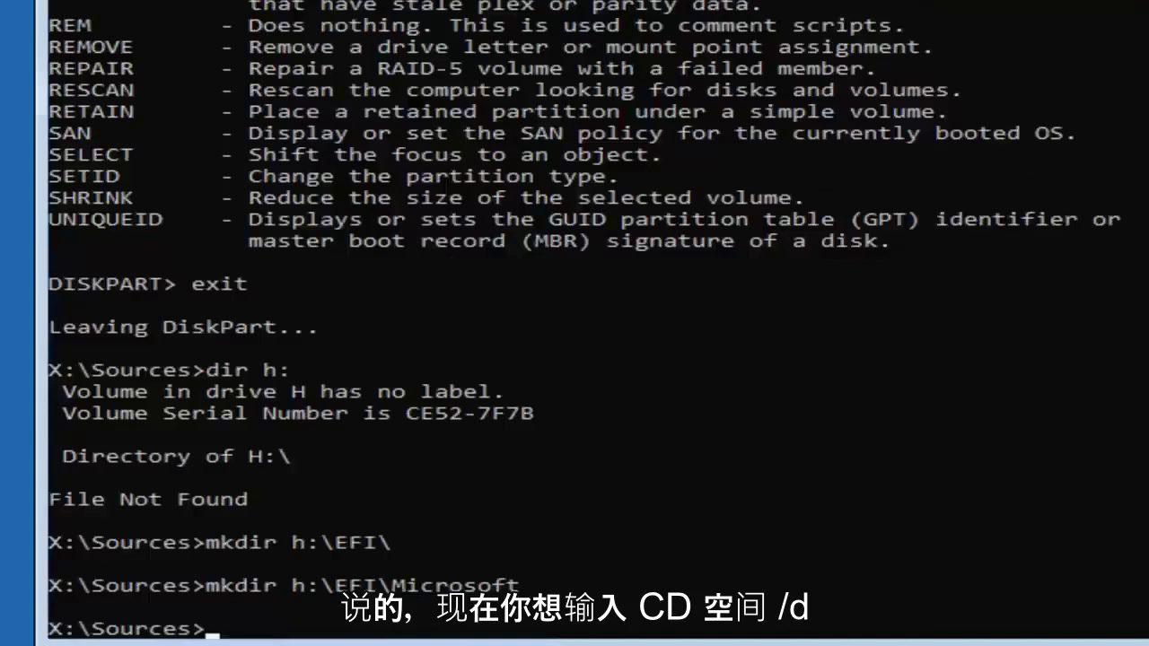
- Change the working directory to the Microsoft folder on drive H using "cd /d h:\EFI\Microsoft"
text(cd /d)
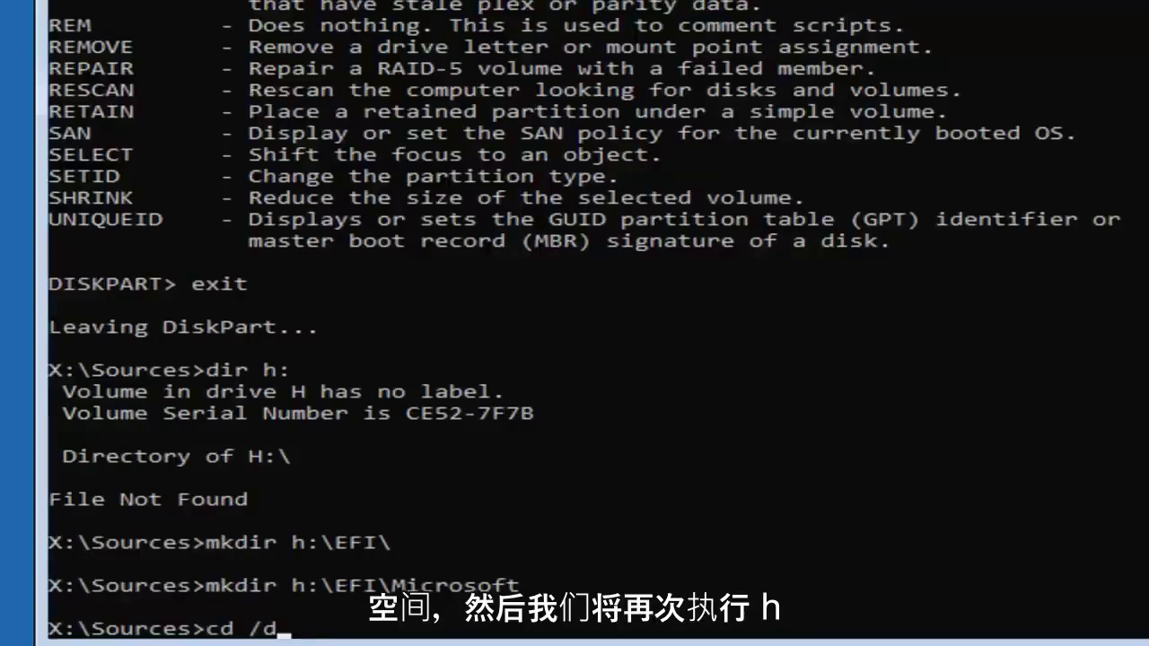
text( h:)
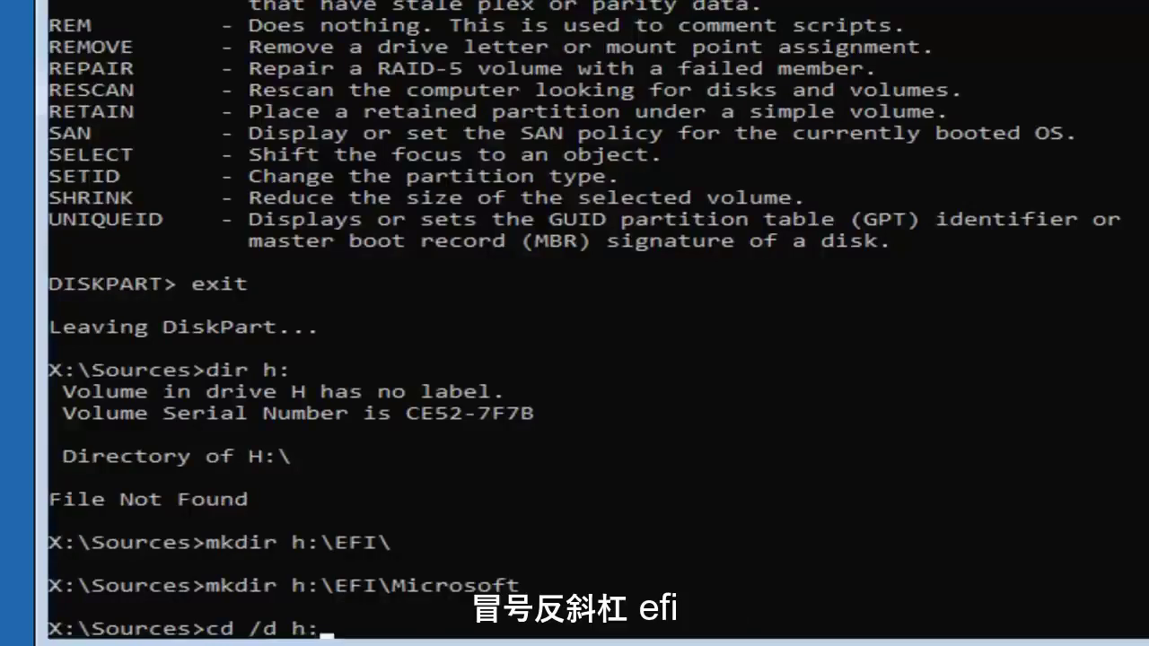
text(\EFI)
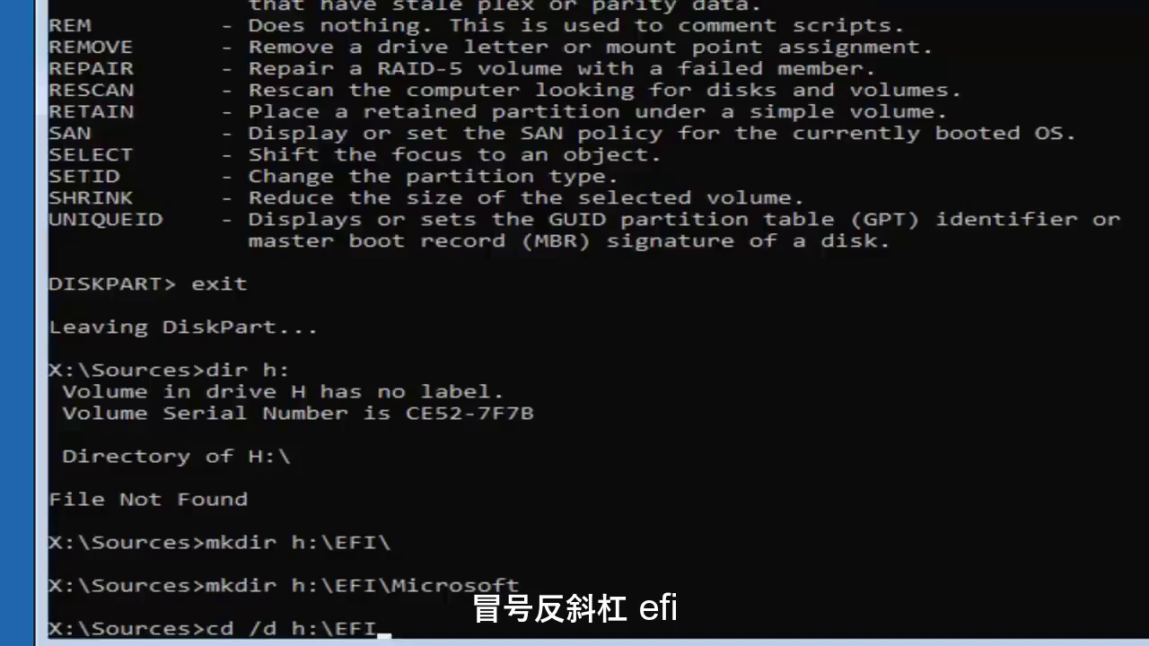
text(\)
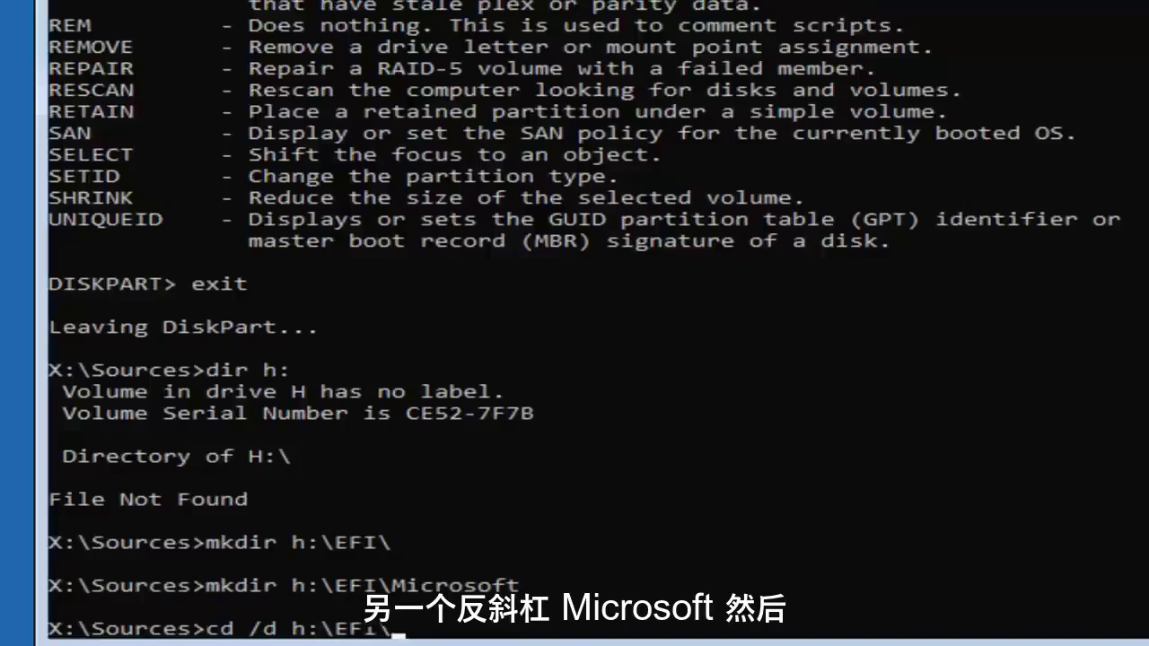
text(Microsoft)
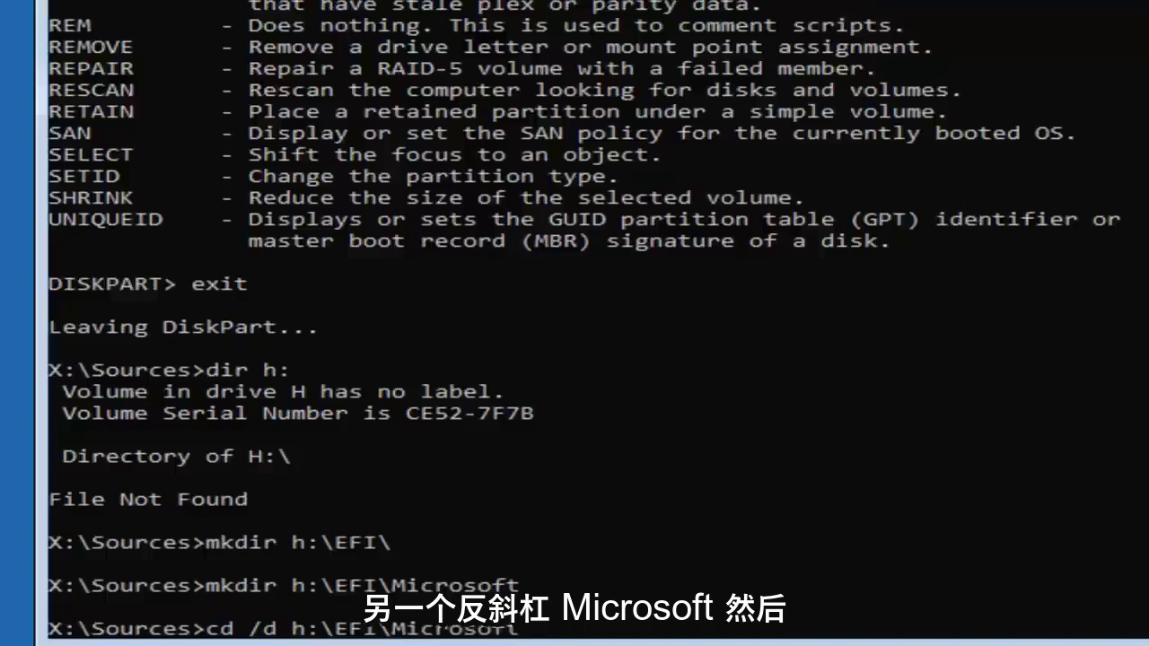
key(Return)
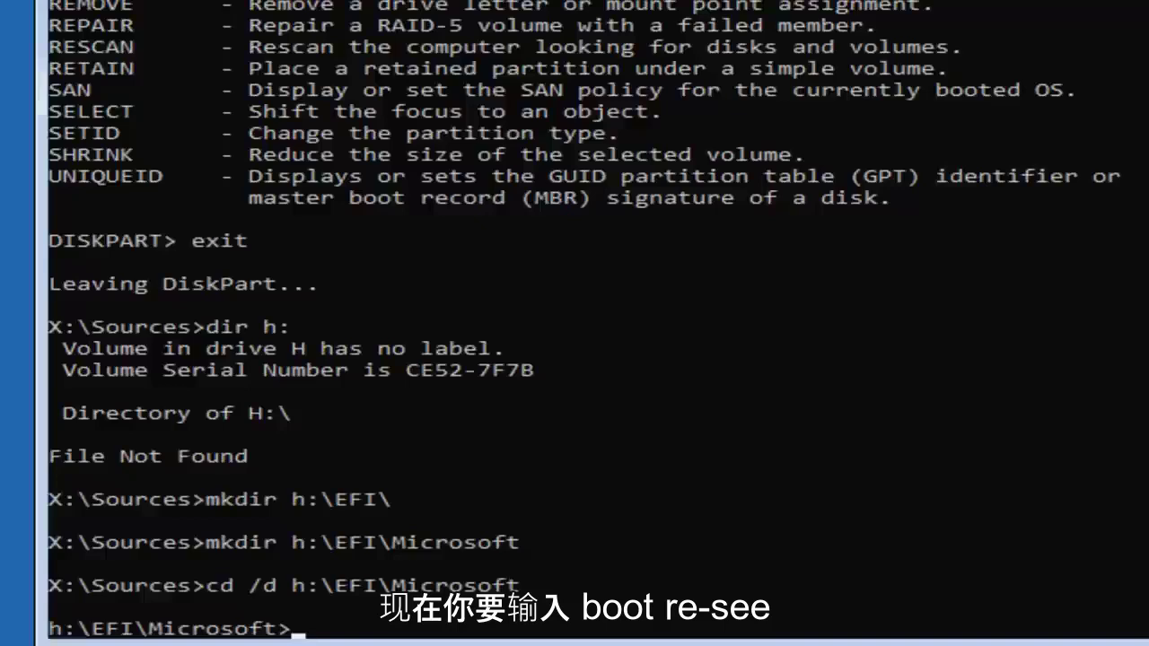
- Try to repair the boot sector by running "bootrec /fixboot" from the Microsoft folder
text(boot)
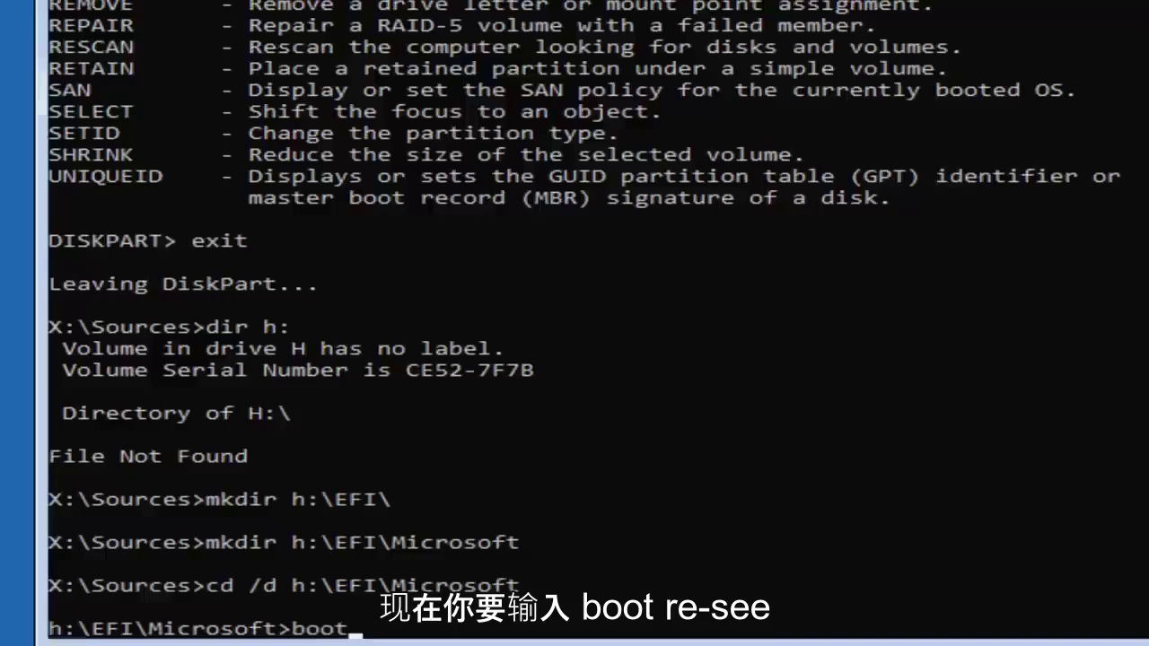
text(rec)
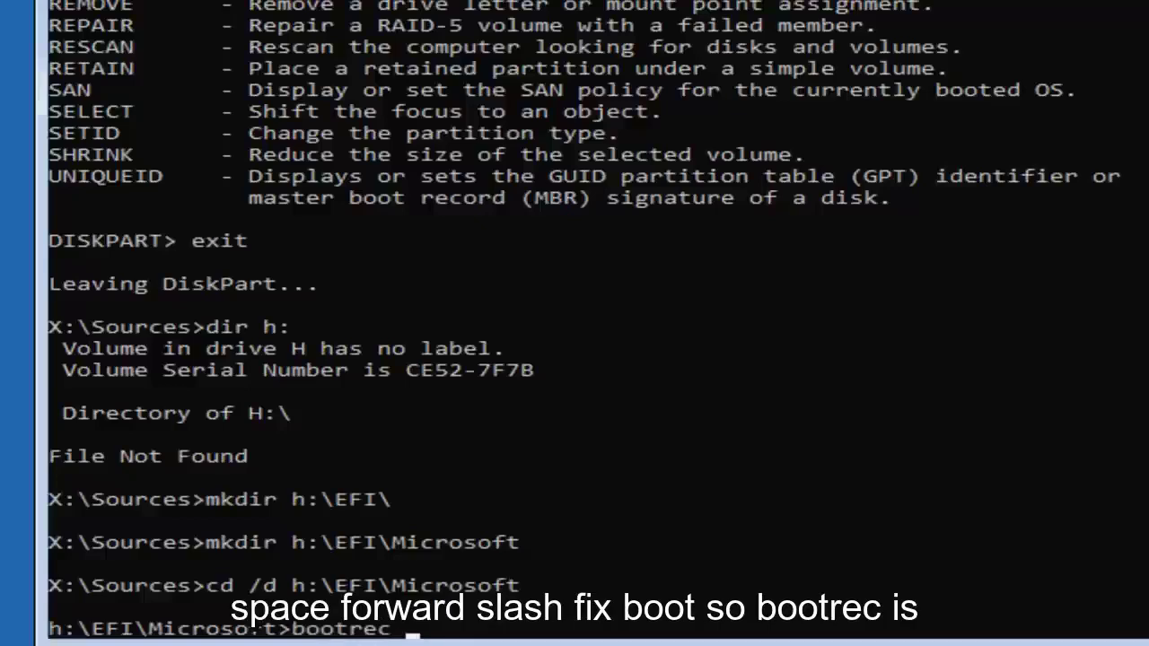
text( /fixboot)
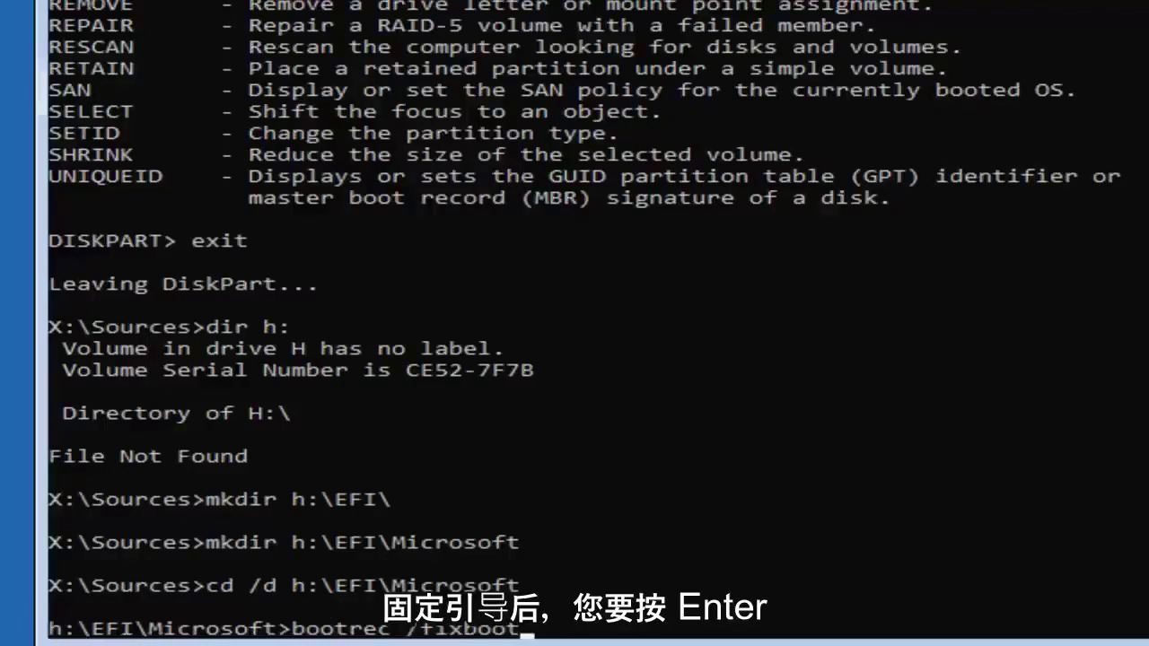
key(Return)
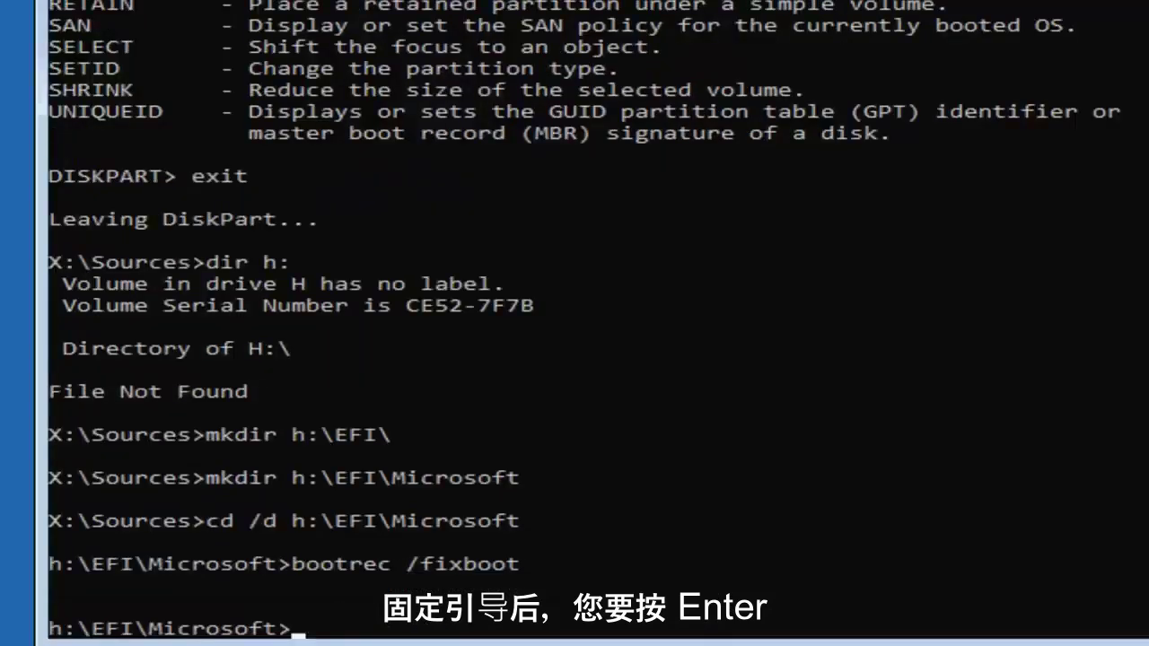
- Run "bcdboot c:\Windows /l en-us /s h: /f ALL" to copy the Windows boot files to drive H
text(bcd)
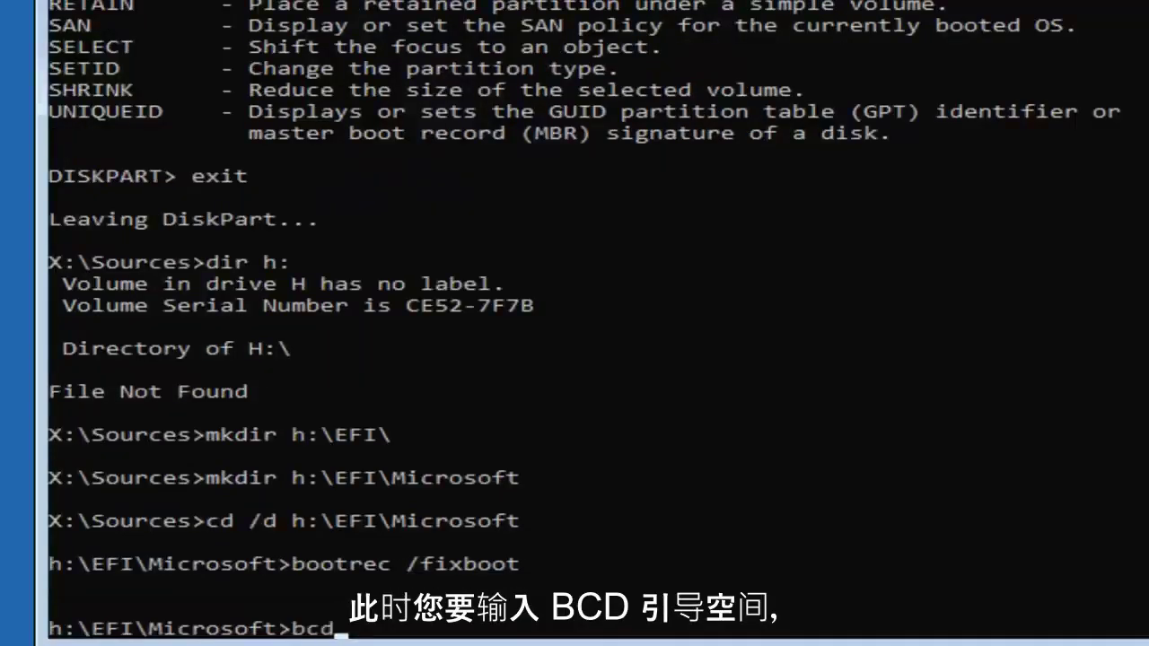
text(boot )
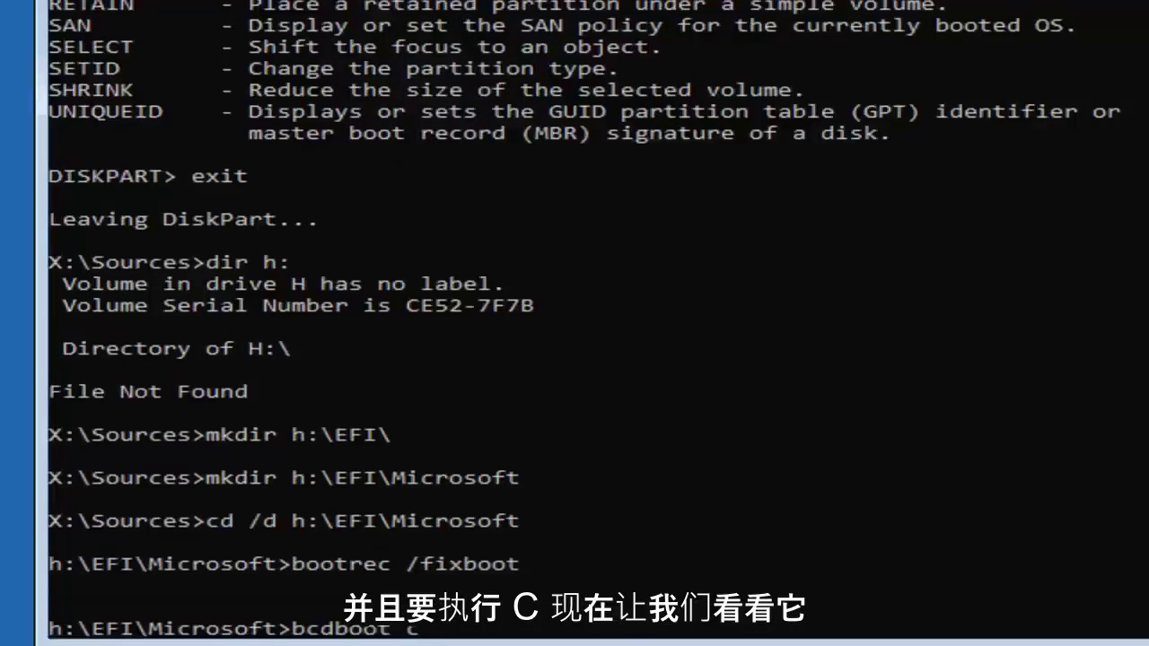
text(c)
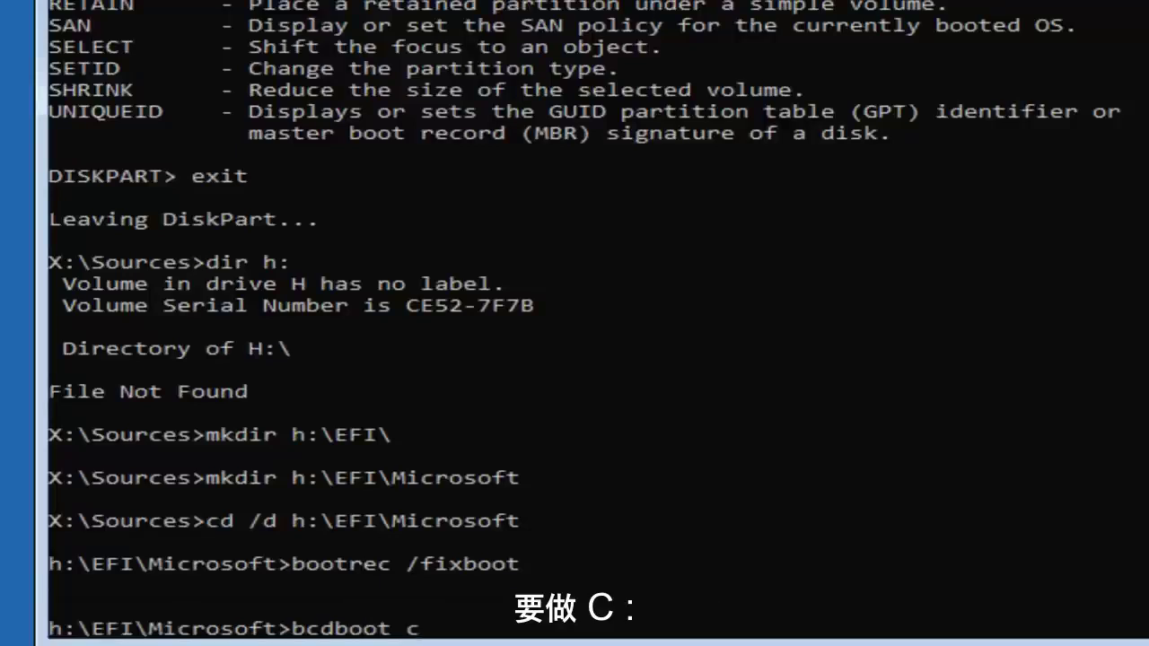
text(:)
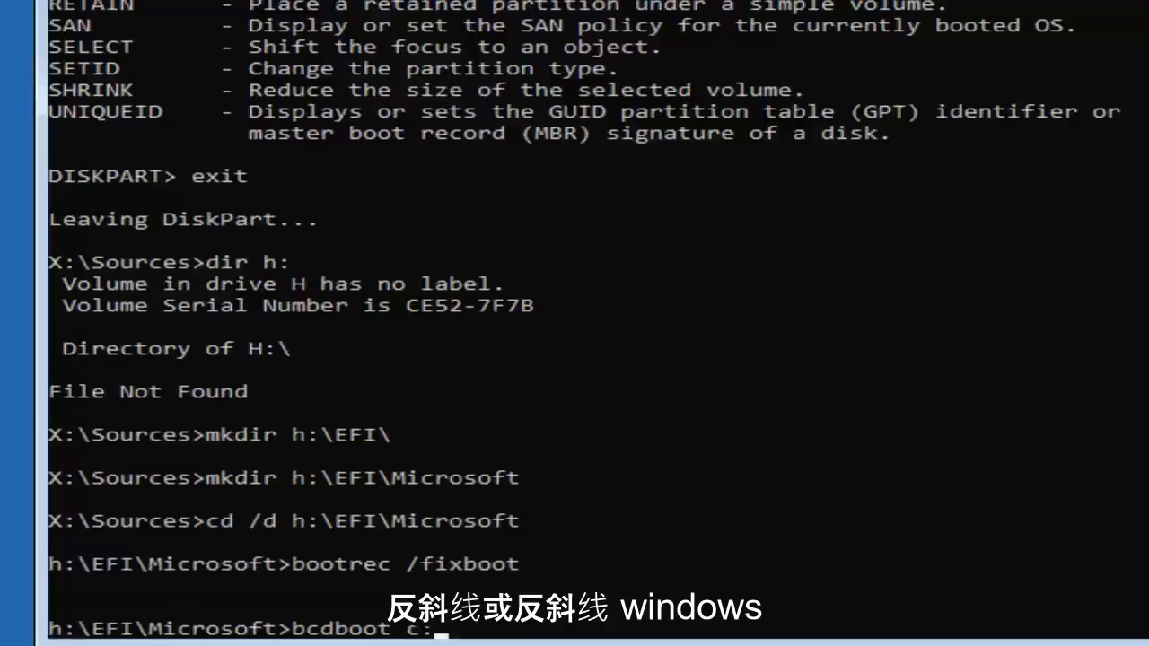
text(\Windws)
key(BackSpace)
key(BackSpace)
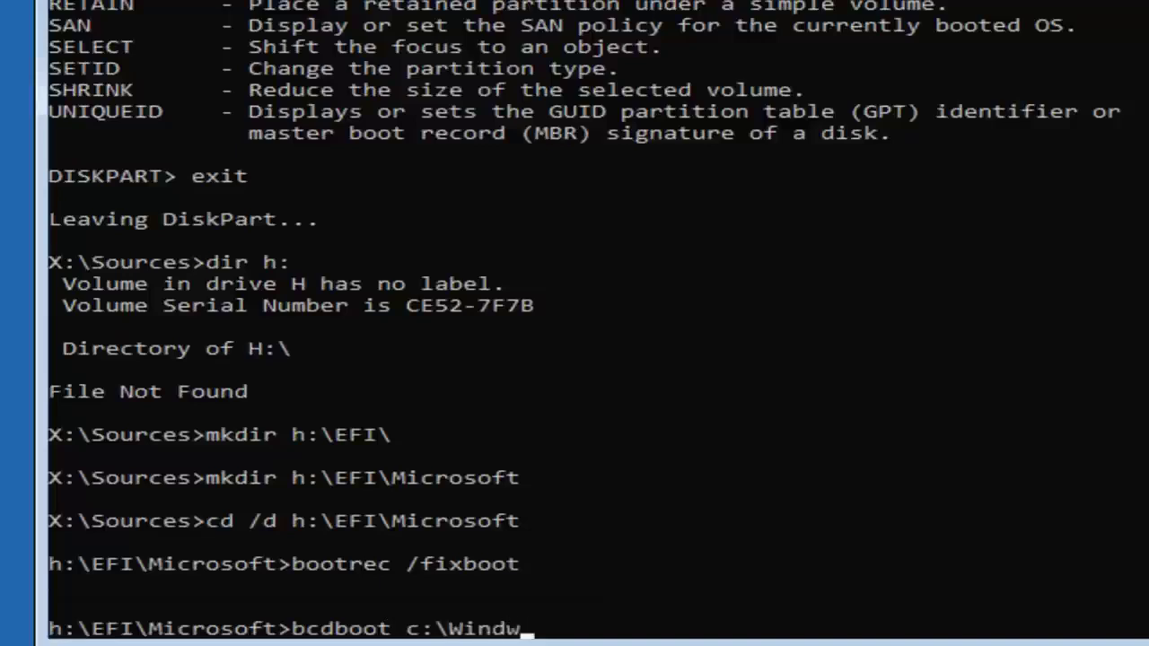
text(ows)
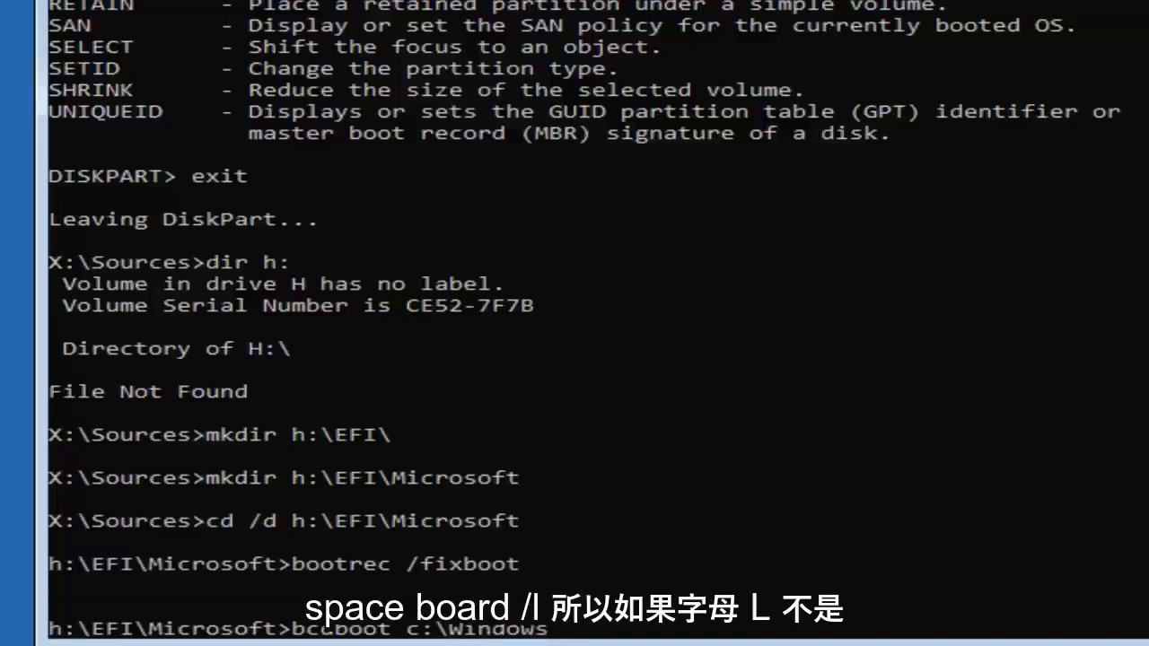
text( /l)
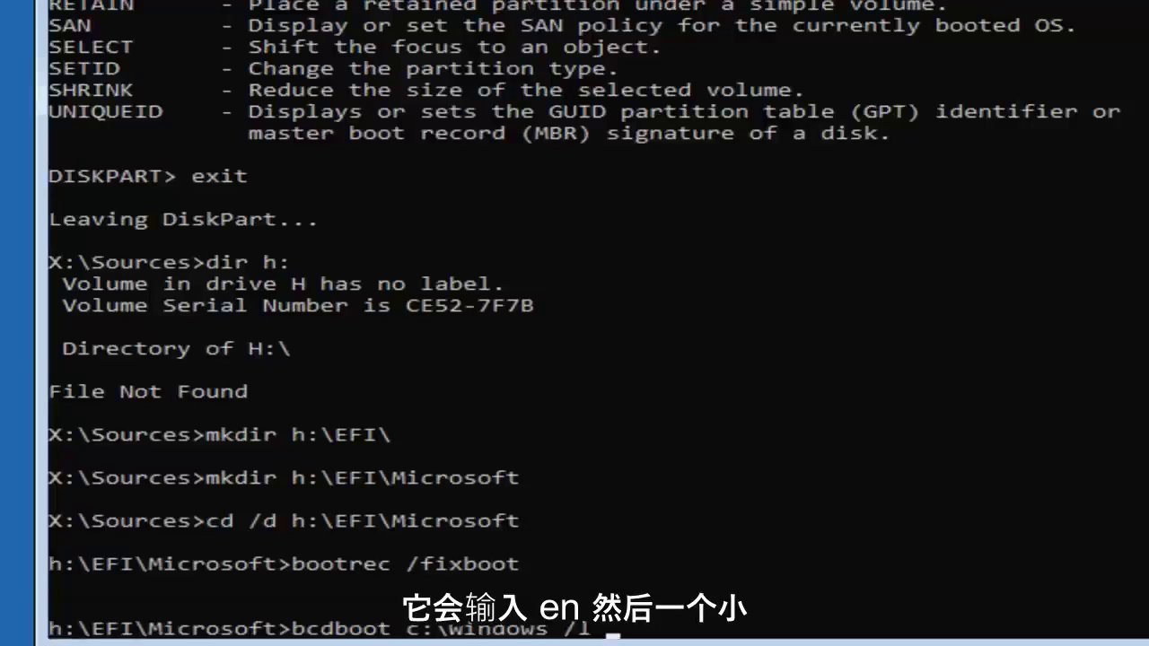
text(en)
key(BackSpace)
text(n)
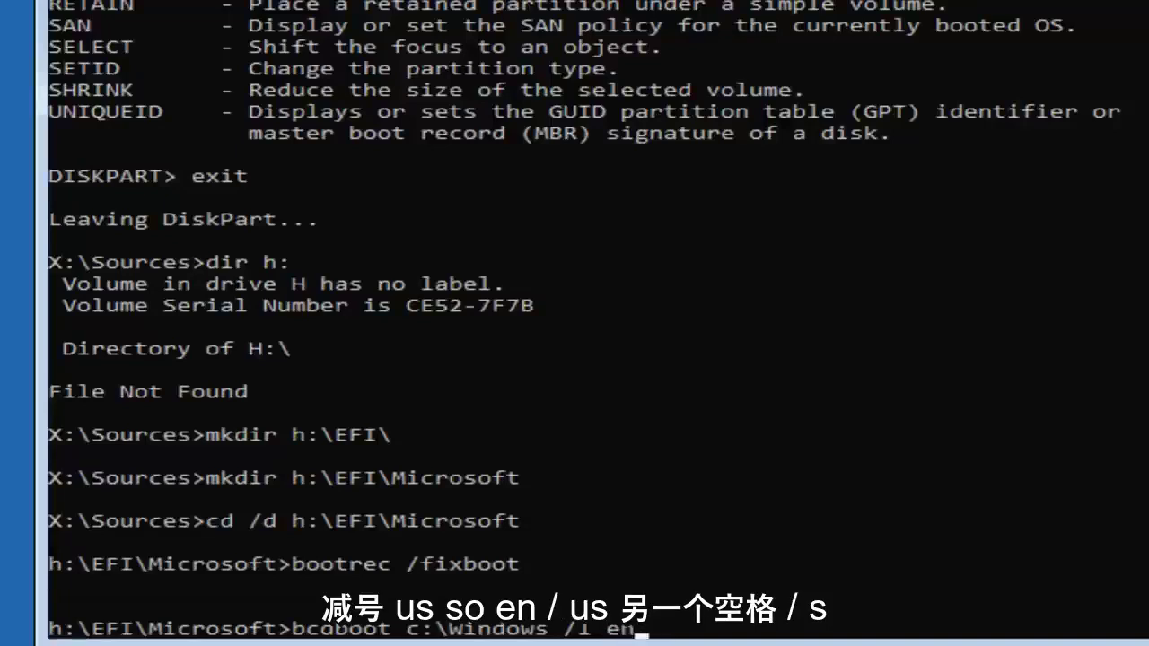
text(-us)
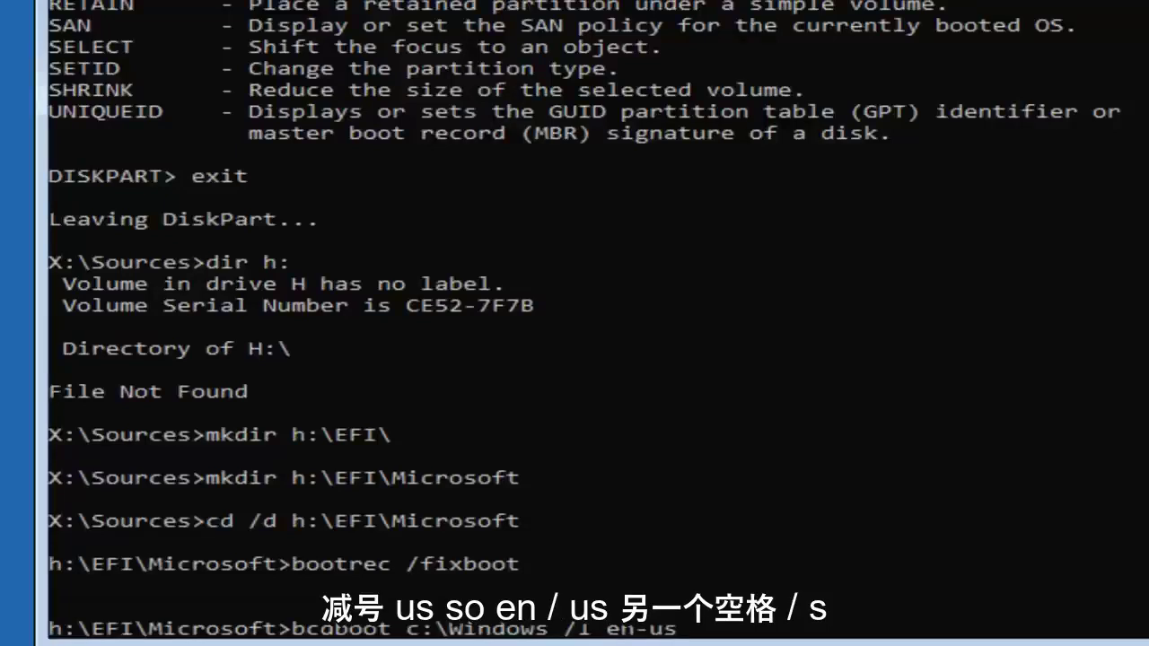
text( /s )
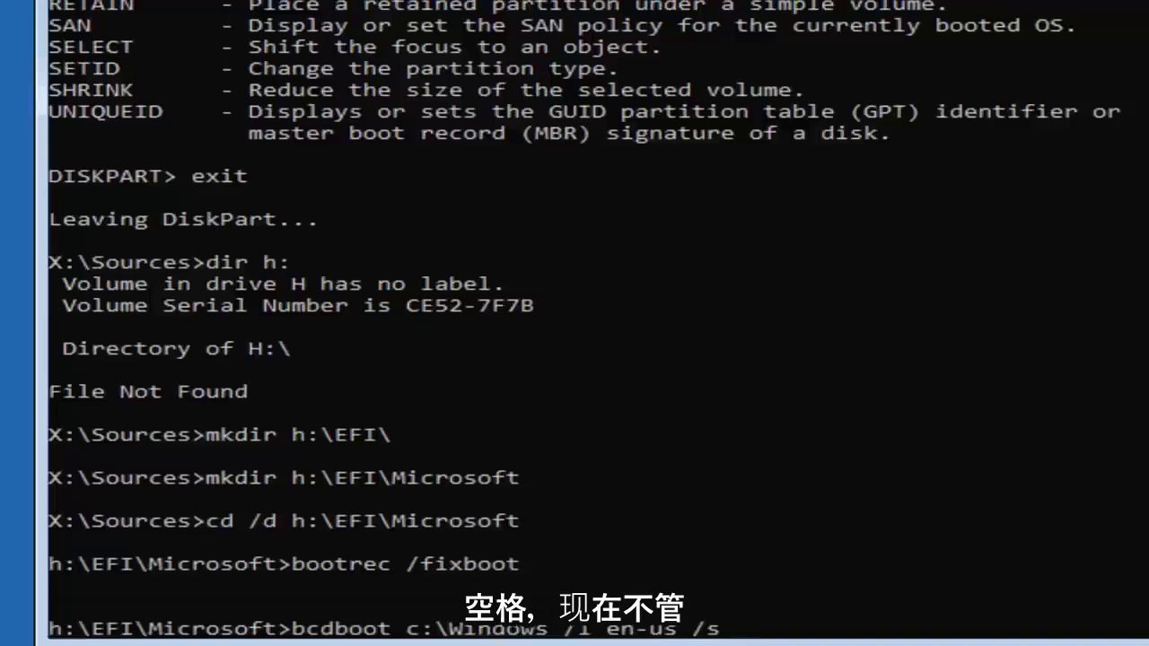
text(h:)
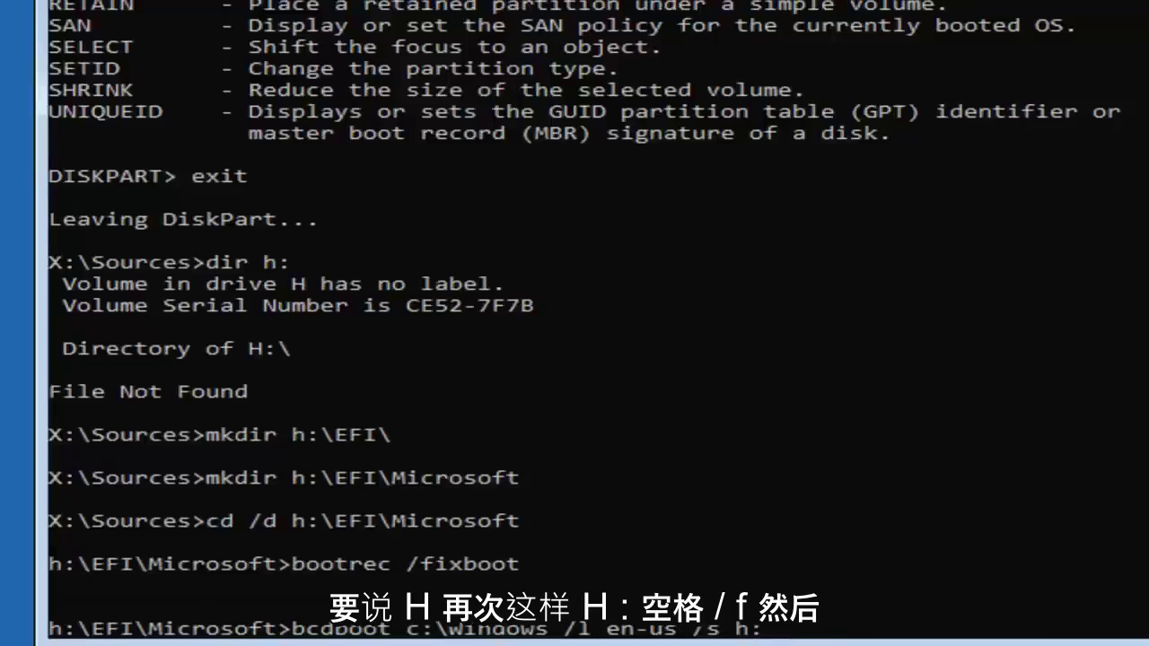
text(/f ALL)
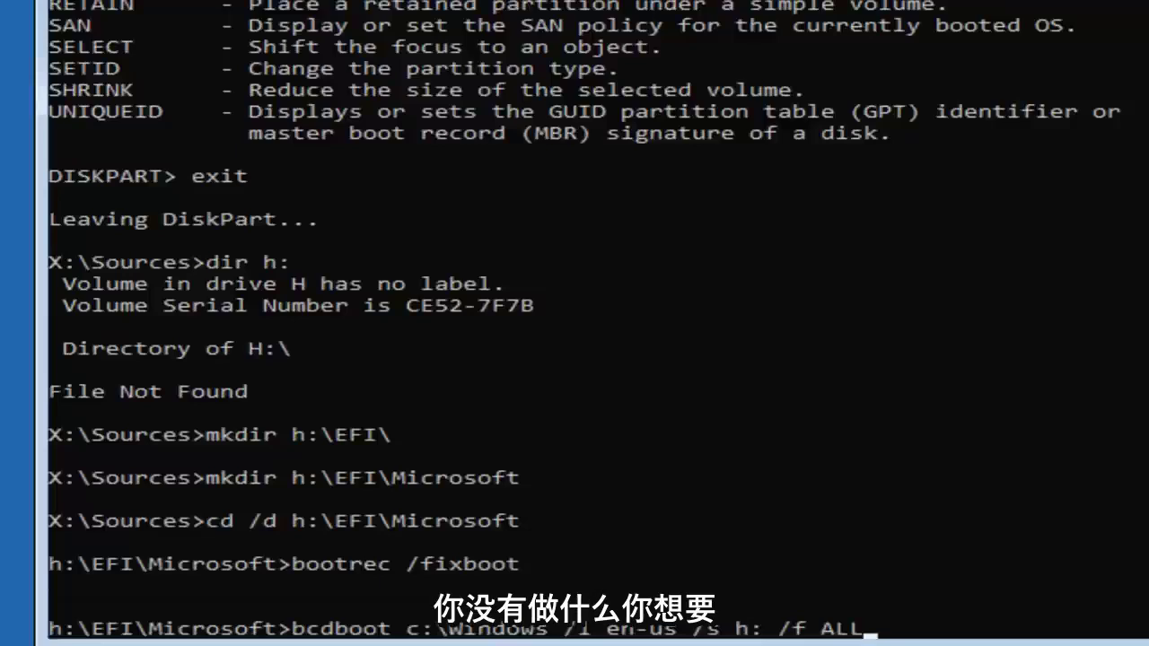
key(Return)
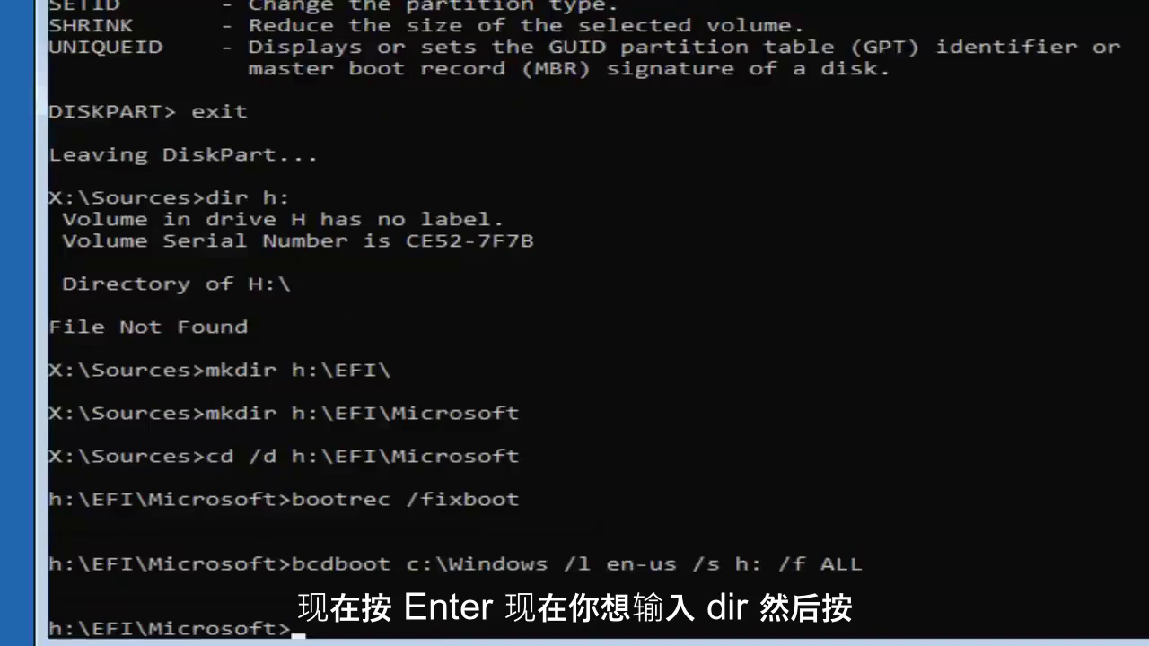
- List the contents of the current Microsoft folder with "dir" and of its Boot subfolder with "dir Boot"
text(dir)
key(Return)
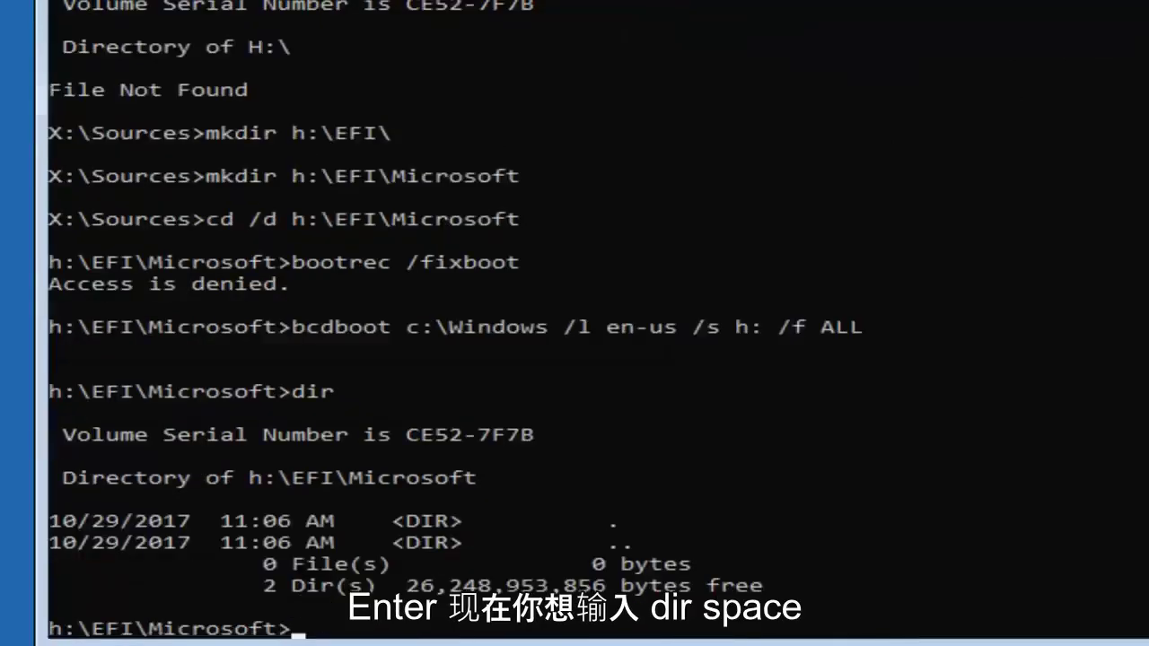
text(dir Boot)
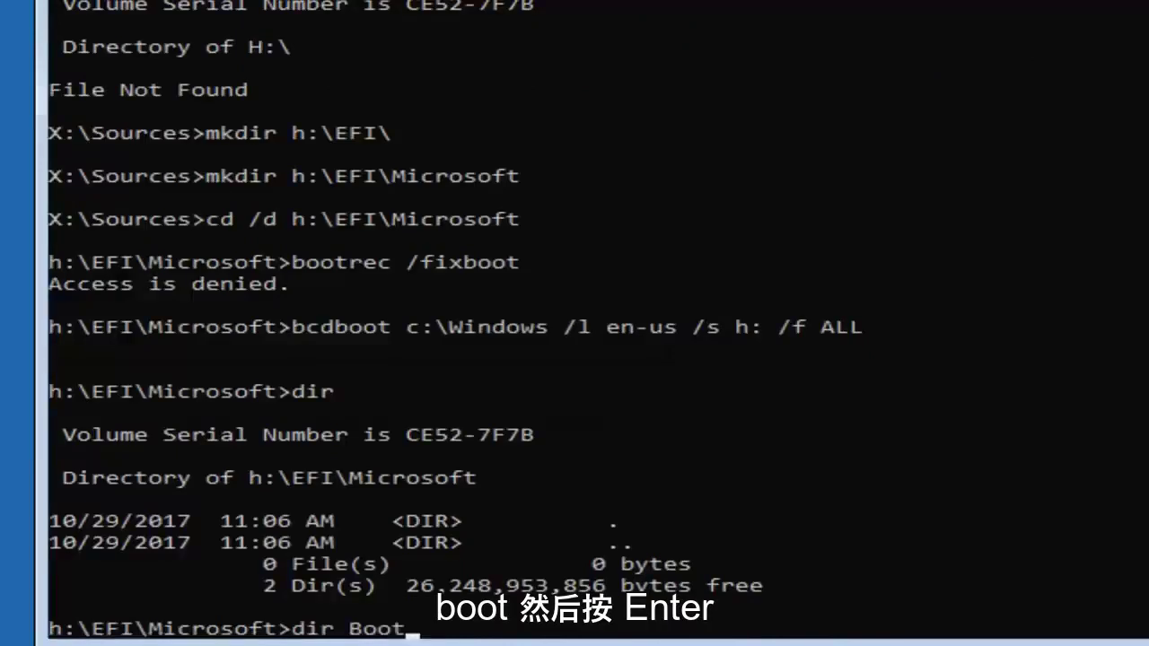
key(Return)
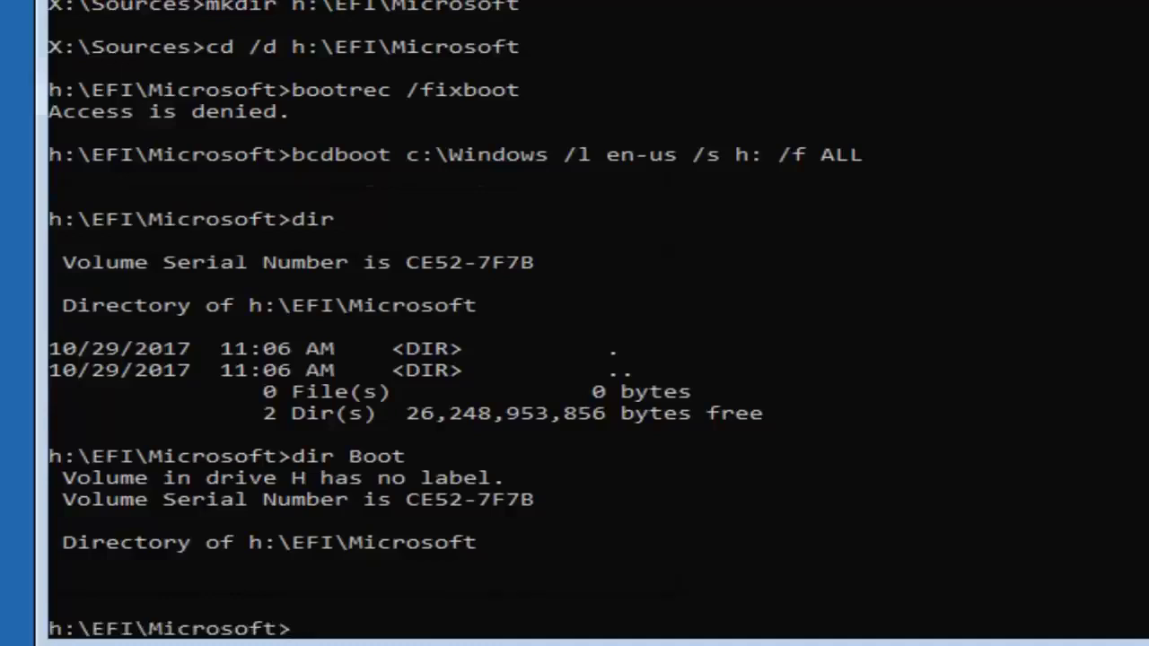
- Exit the command prompt and continue to Windows 10 from the recovery options
text(ex)
text(it)
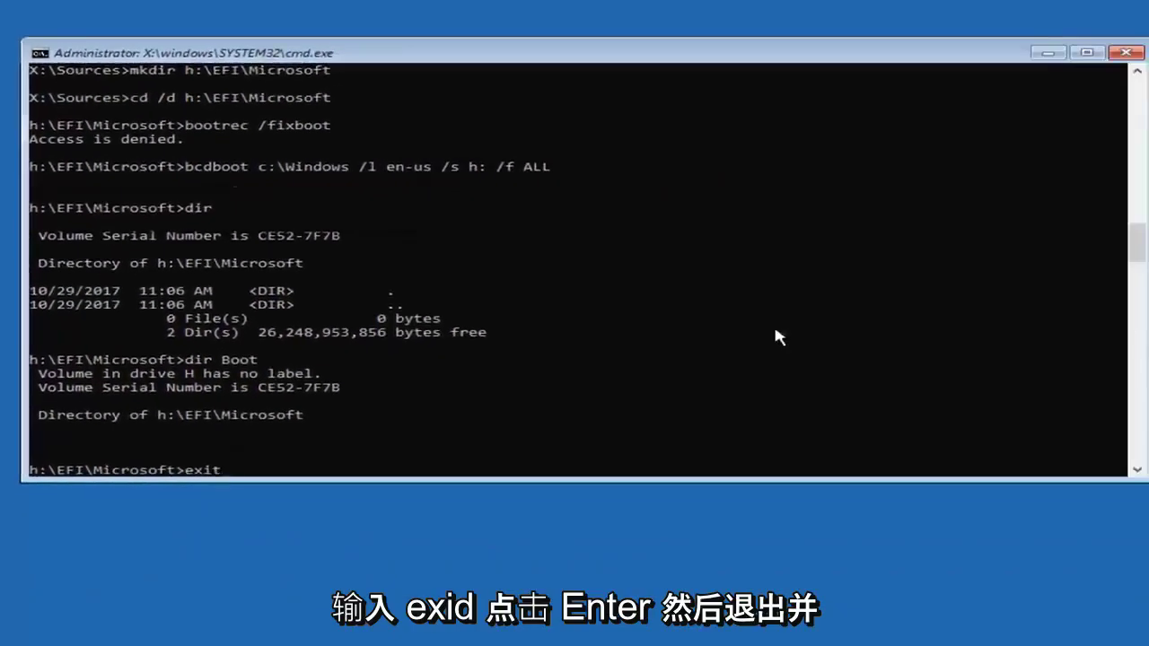
key(Return)
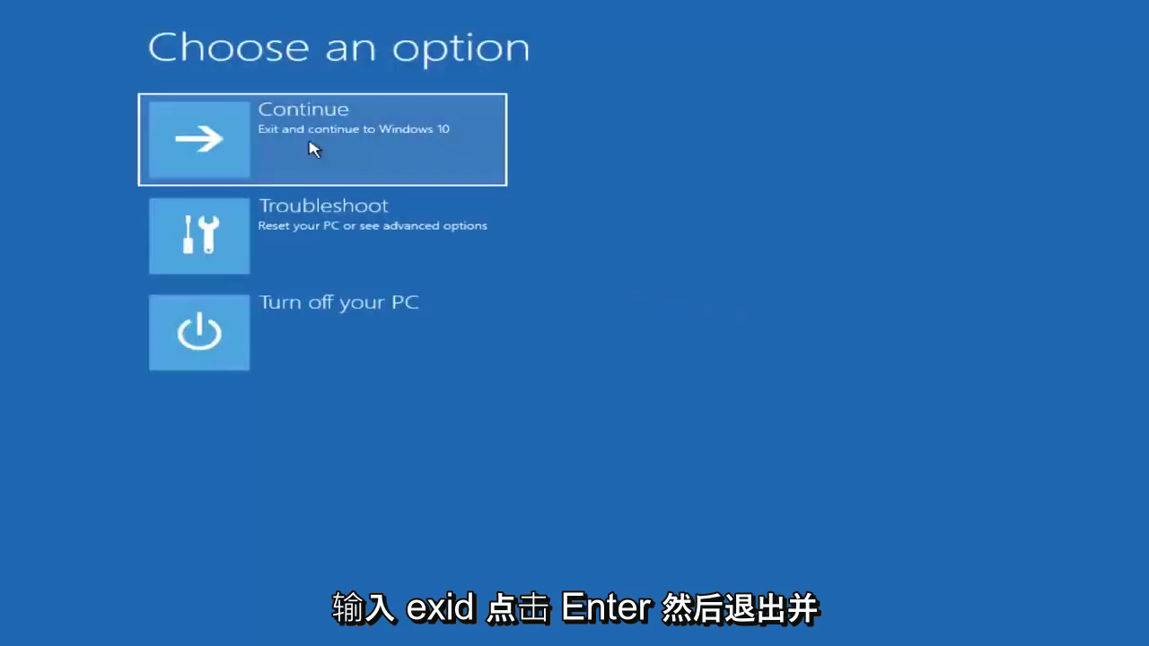
click(268, 135)
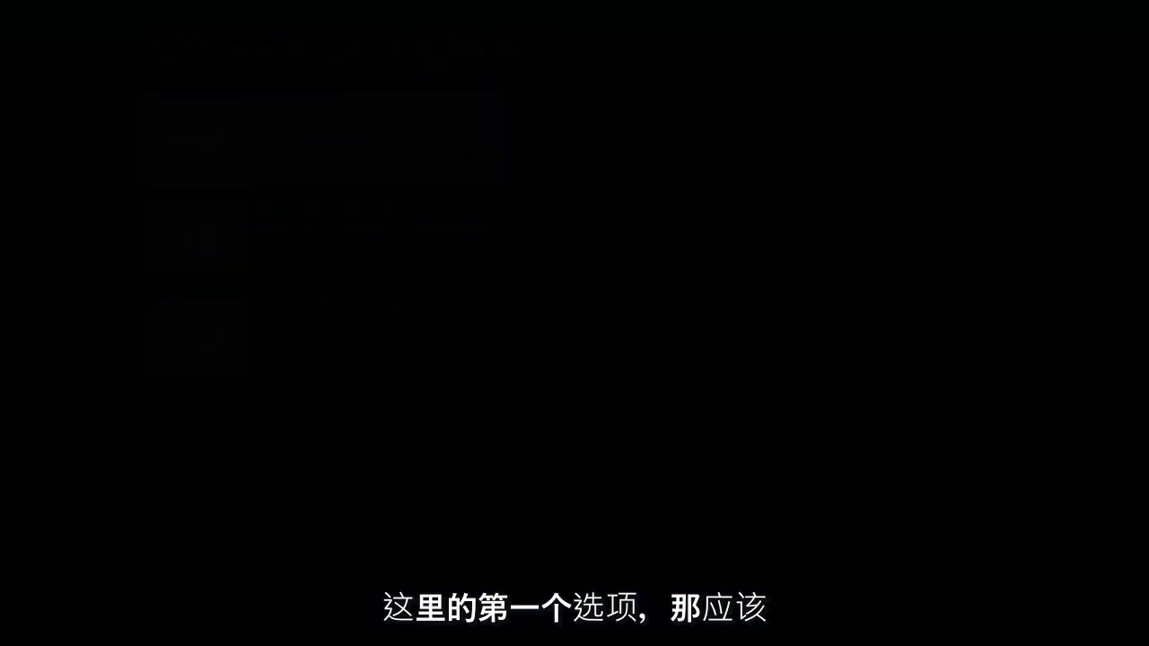